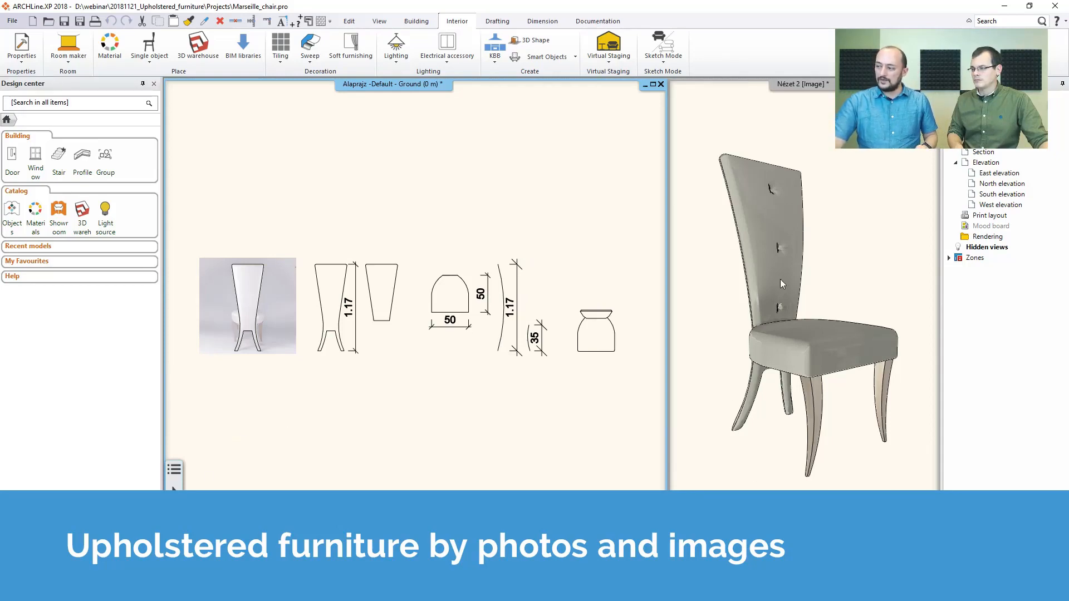
# View the chair reference photos Marseille_01.jpg, Marseille_02.jpg and Marseille_03.jpg from the Projects folder, and return to the floor plan.
pyautogui.moveTo(405, 358); pyautogui.dragTo(490, 388, button='middle')
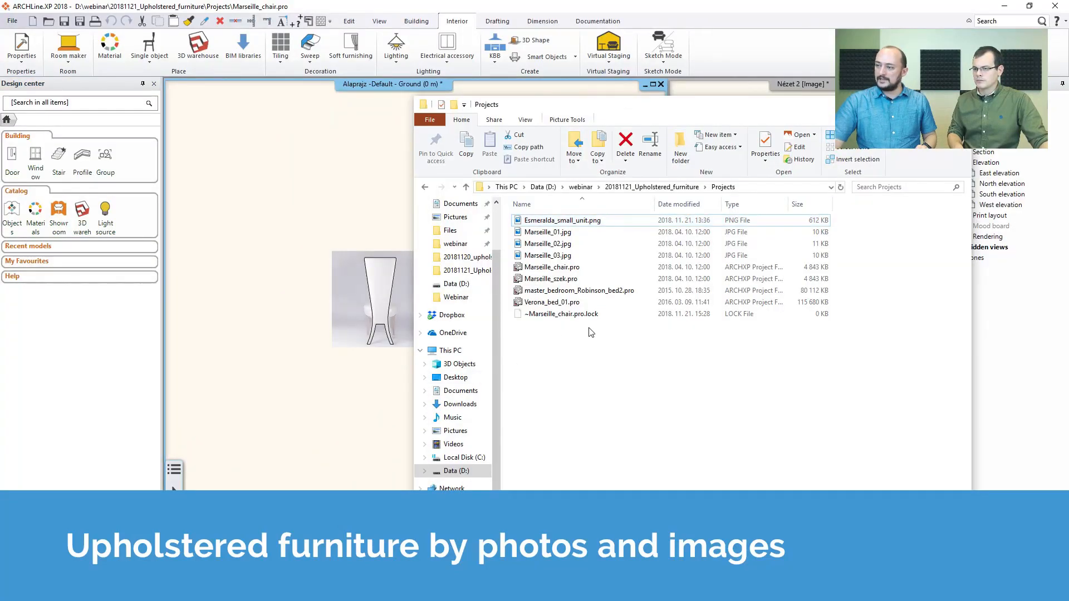
pyautogui.click(567, 234)
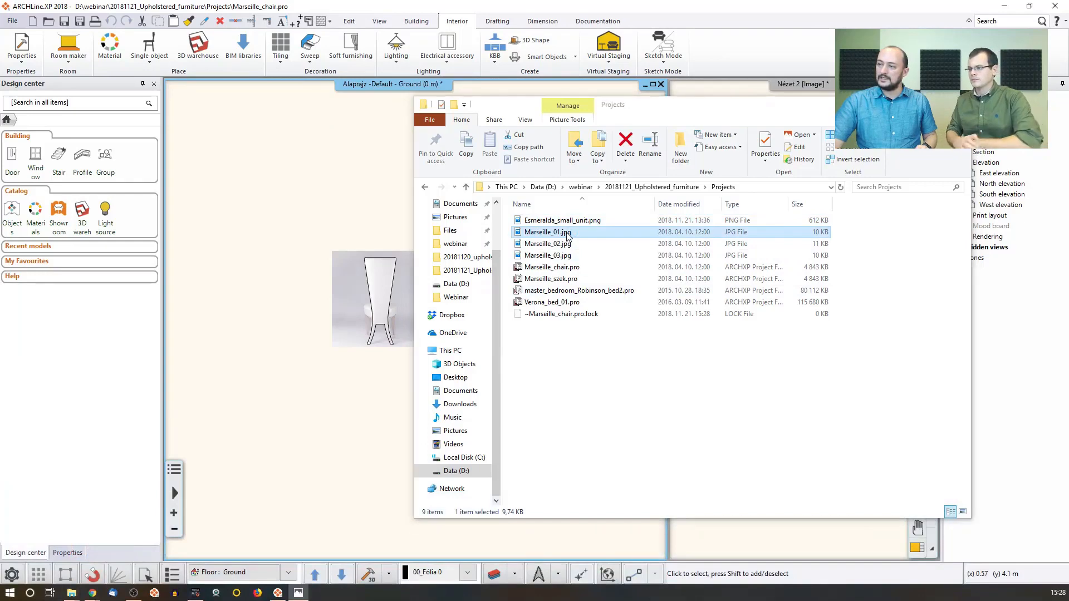
pyautogui.doubleClick(547, 232)
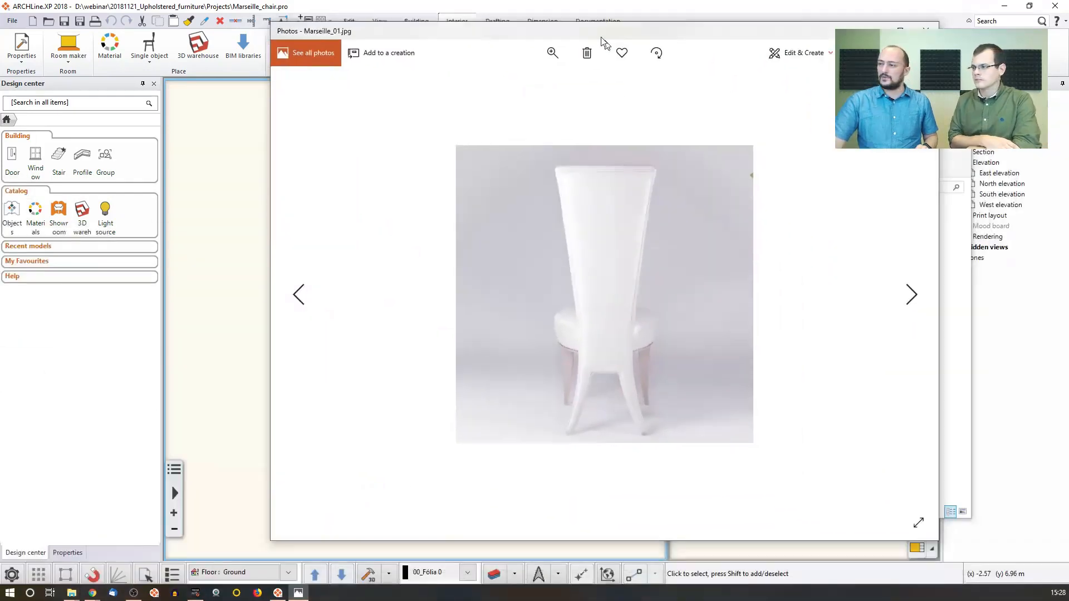
pyautogui.doubleClick(602, 35)
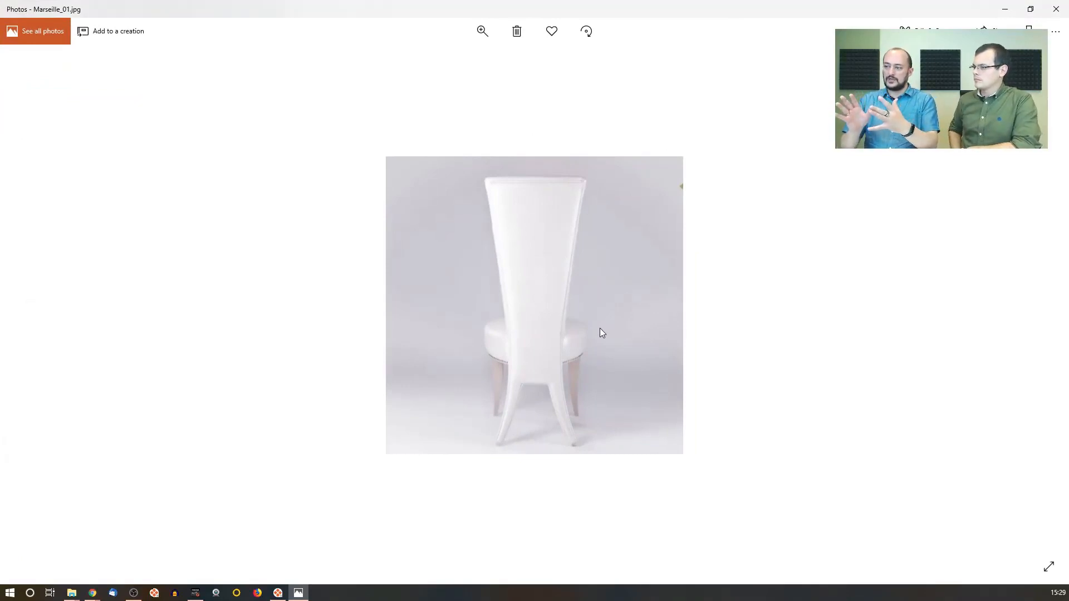
pyautogui.press('Right')
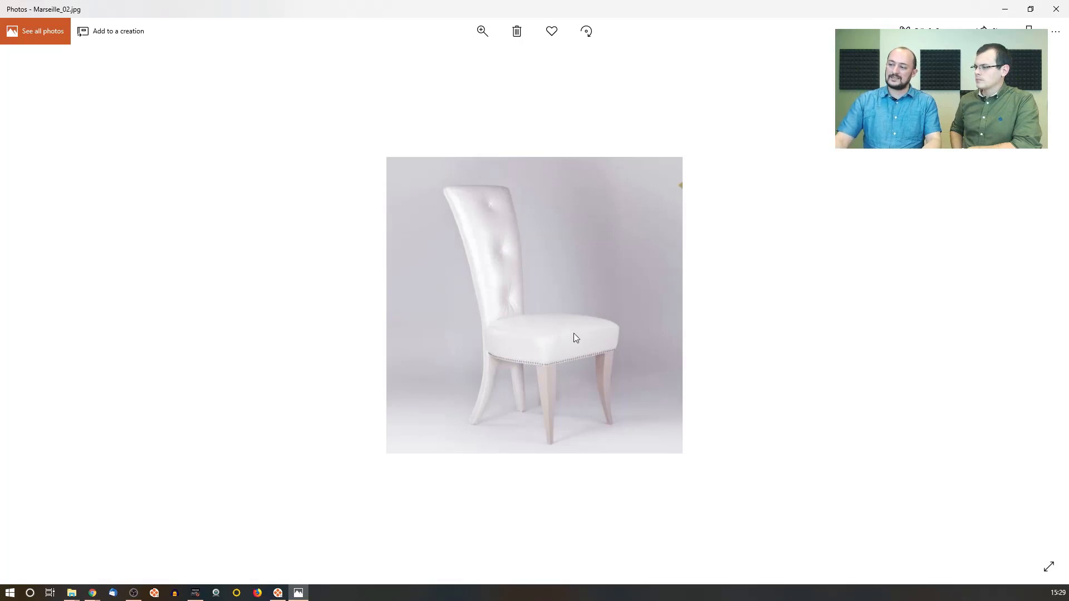
pyautogui.press('Right')
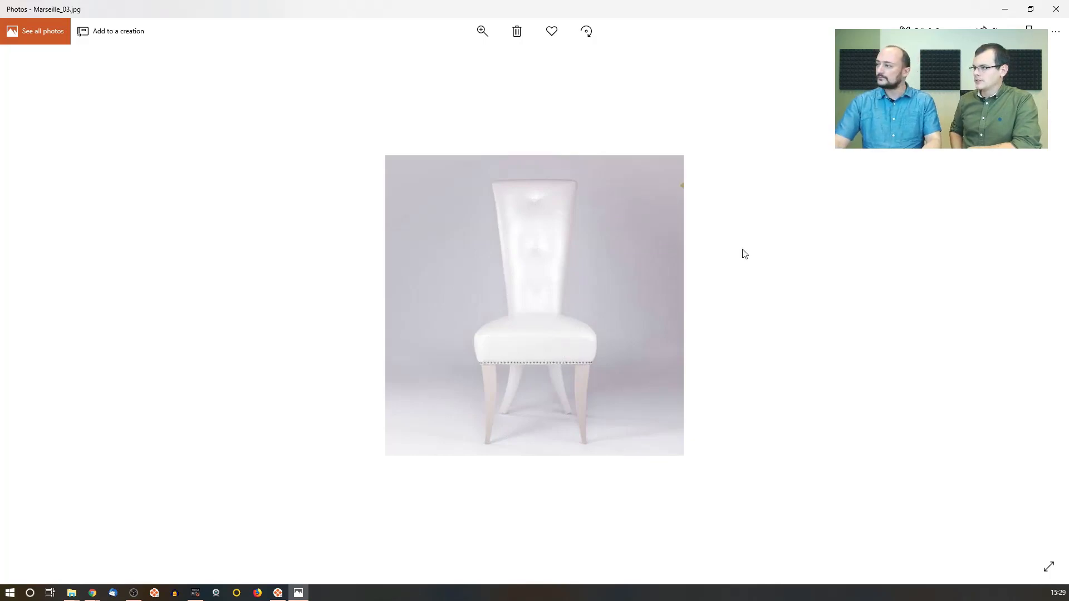
pyautogui.click(1058, 10)
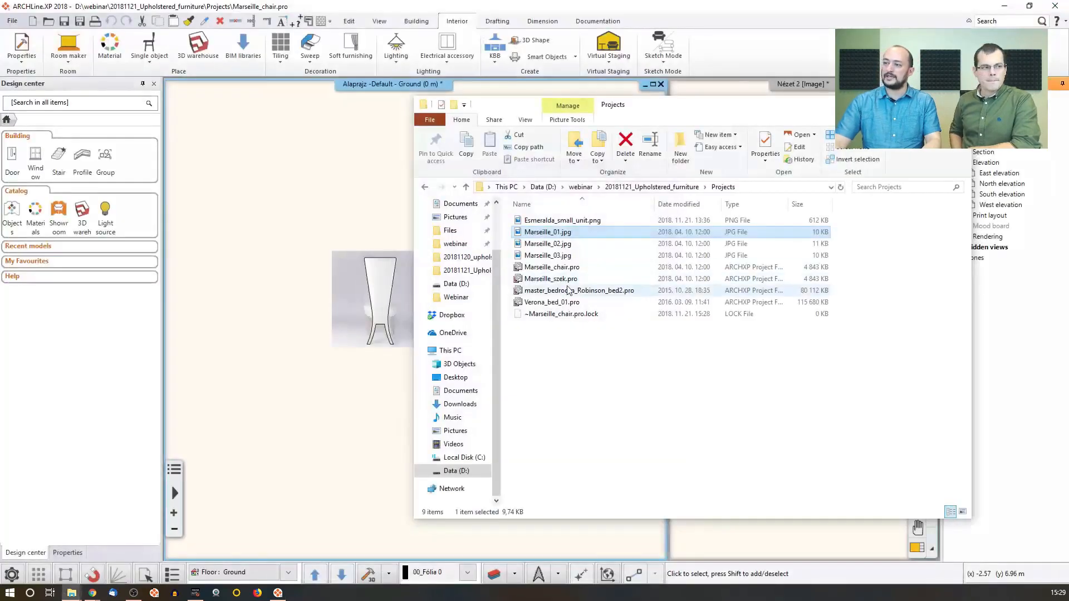
pyautogui.click(335, 216)
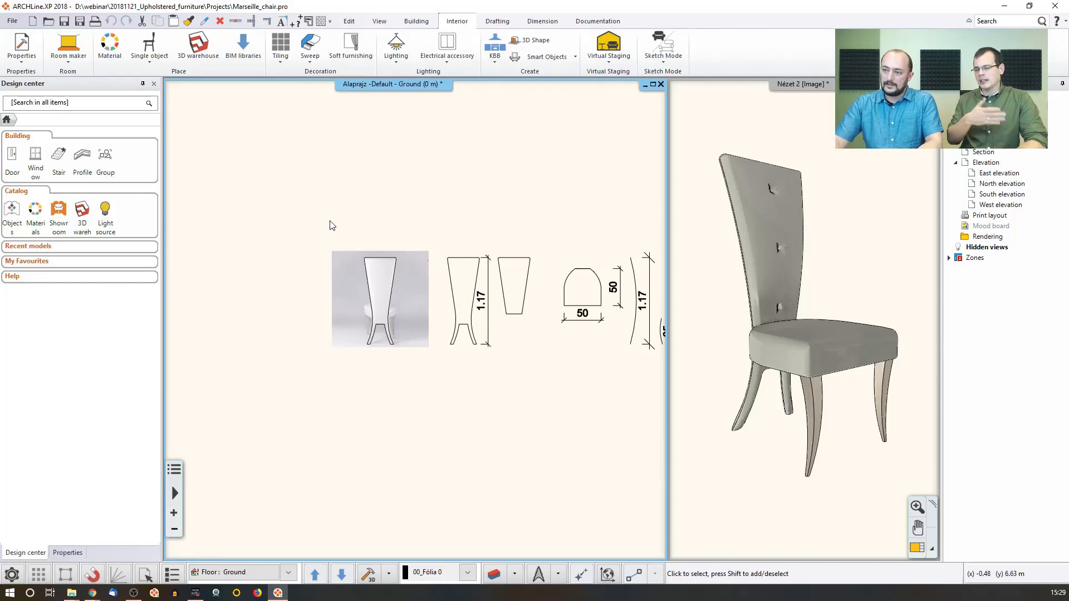
# Insert Marseille_01.jpg from the Projects folder into the floor plan, placing it beside the existing outlined chair photo.
pyautogui.click(71, 594)
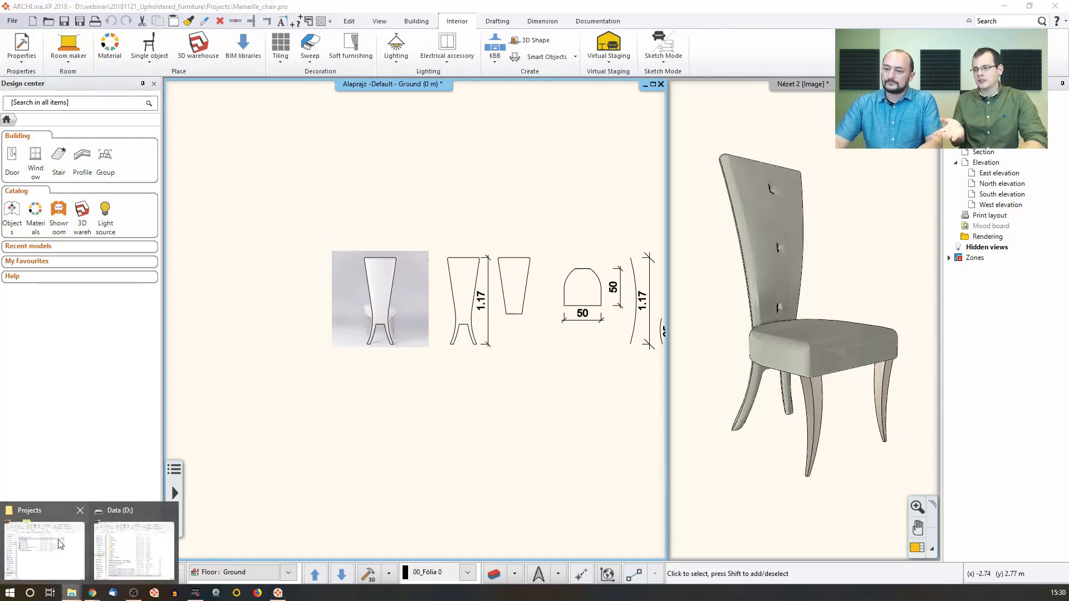
pyautogui.click(45, 551)
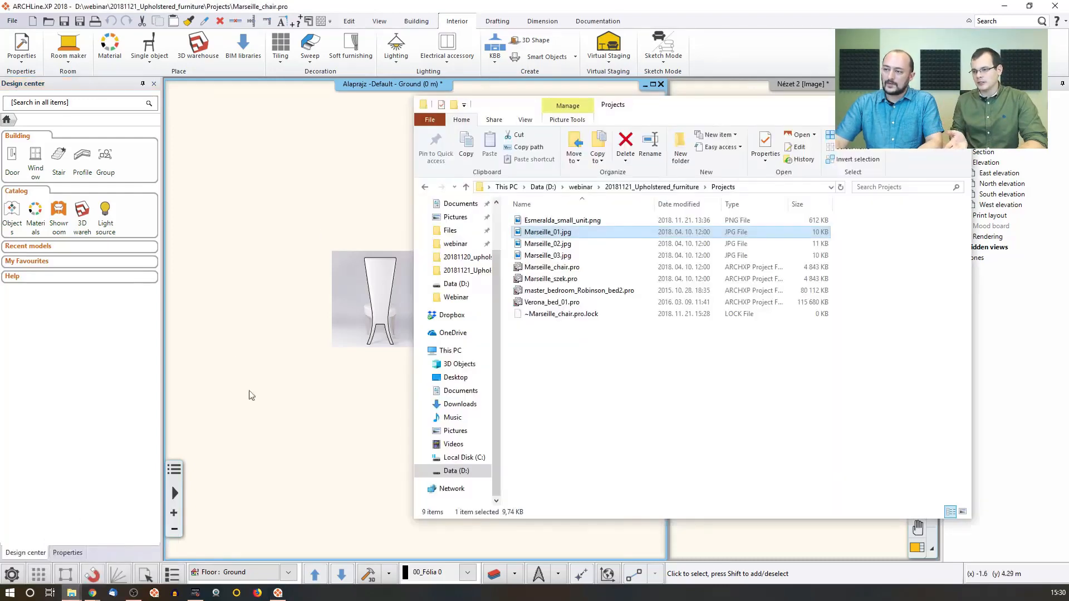
pyautogui.doubleClick(546, 232)
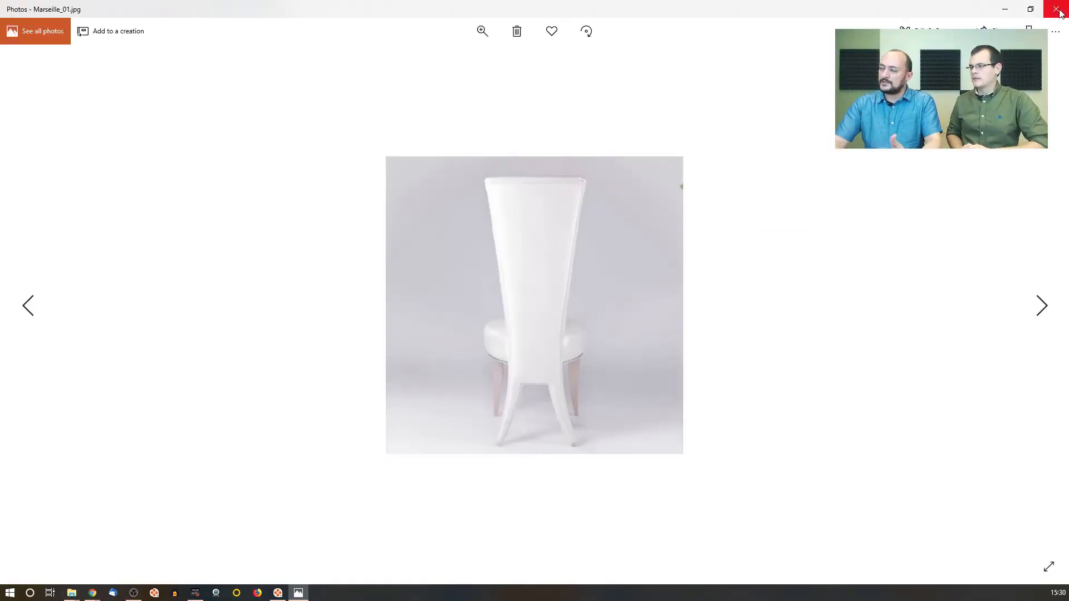
pyautogui.click(1057, 10)
pyautogui.moveTo(545, 237); pyautogui.dragTo(238, 335)
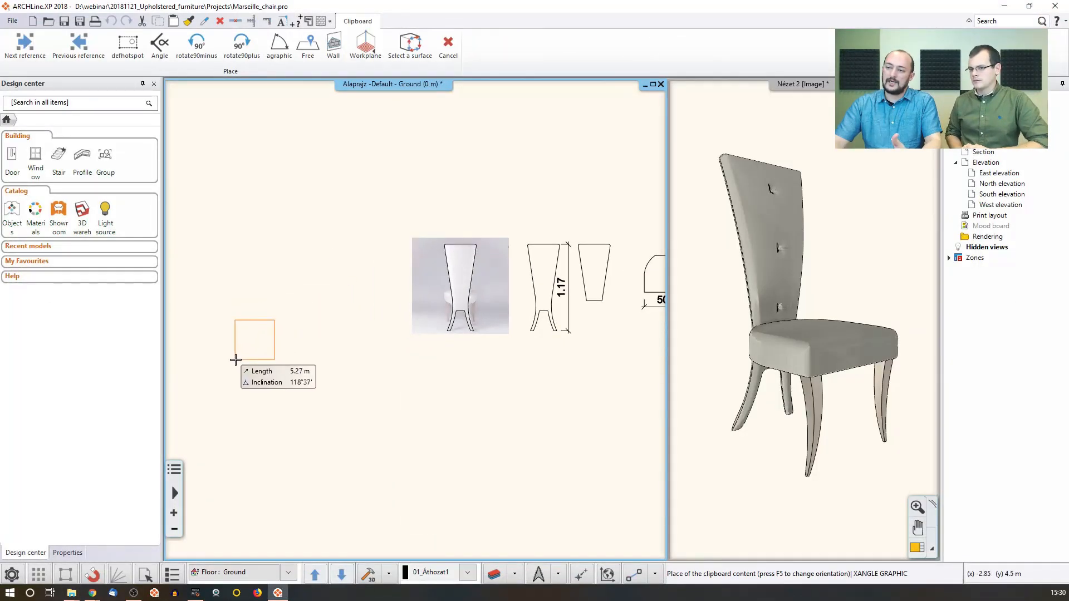
pyautogui.click(235, 359)
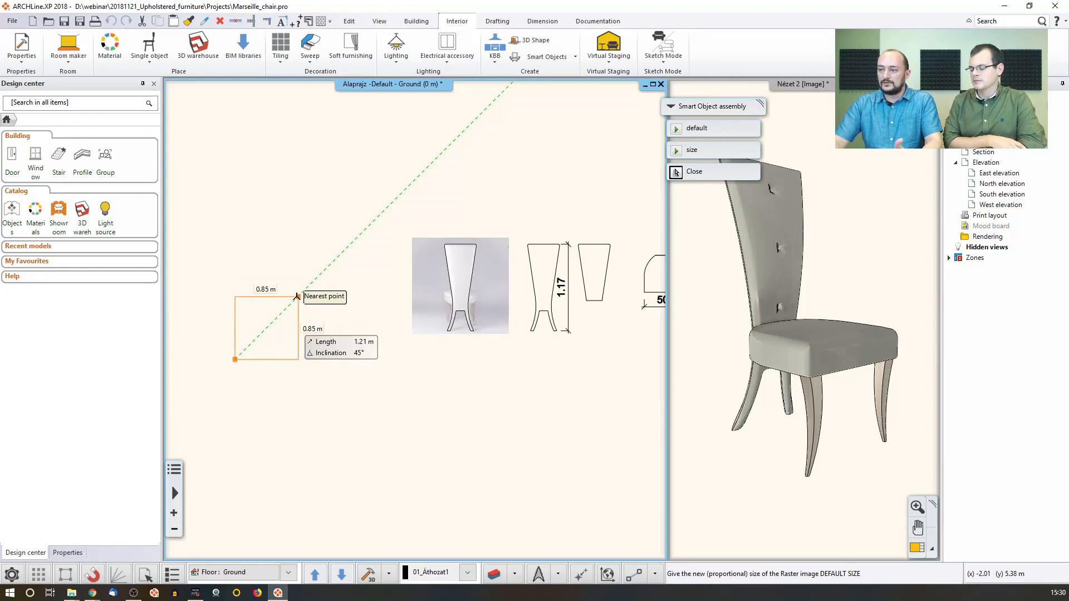
pyautogui.click(276, 321)
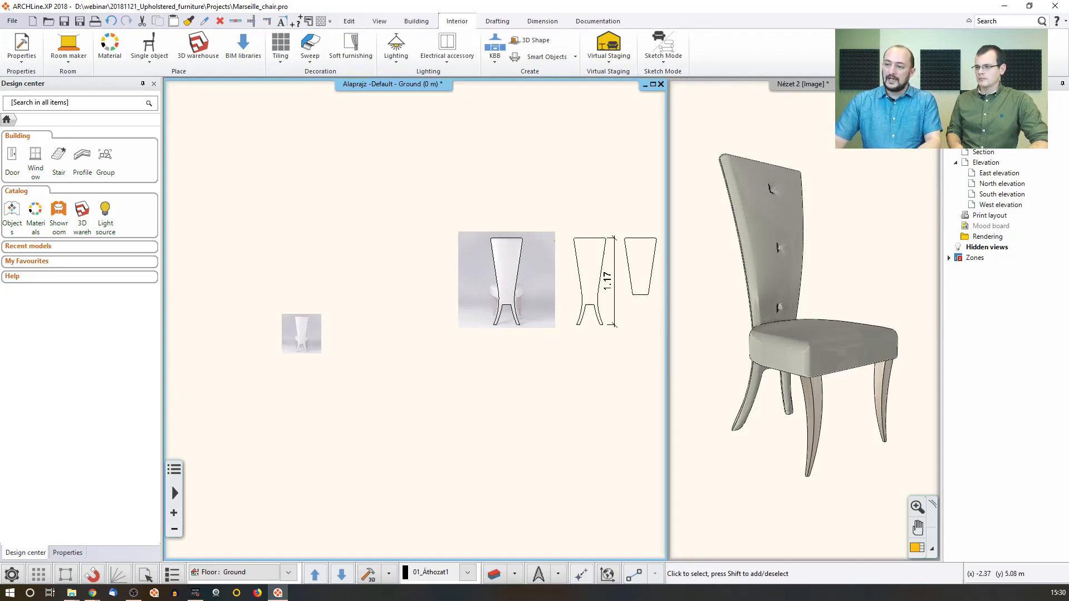
# Calibrate the inserted photo by its chair height, from the rear leg's foot to the backrest's upper corner, as 1.15 m.
pyautogui.rightClick(385, 331)
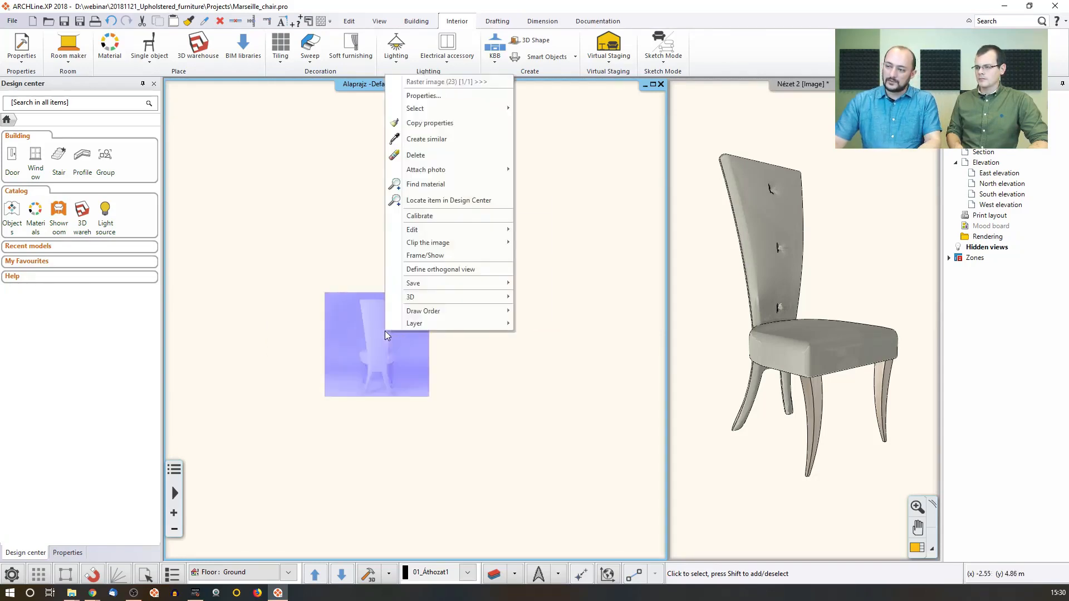
pyautogui.click(419, 216)
pyautogui.scroll(4, 404, 359)
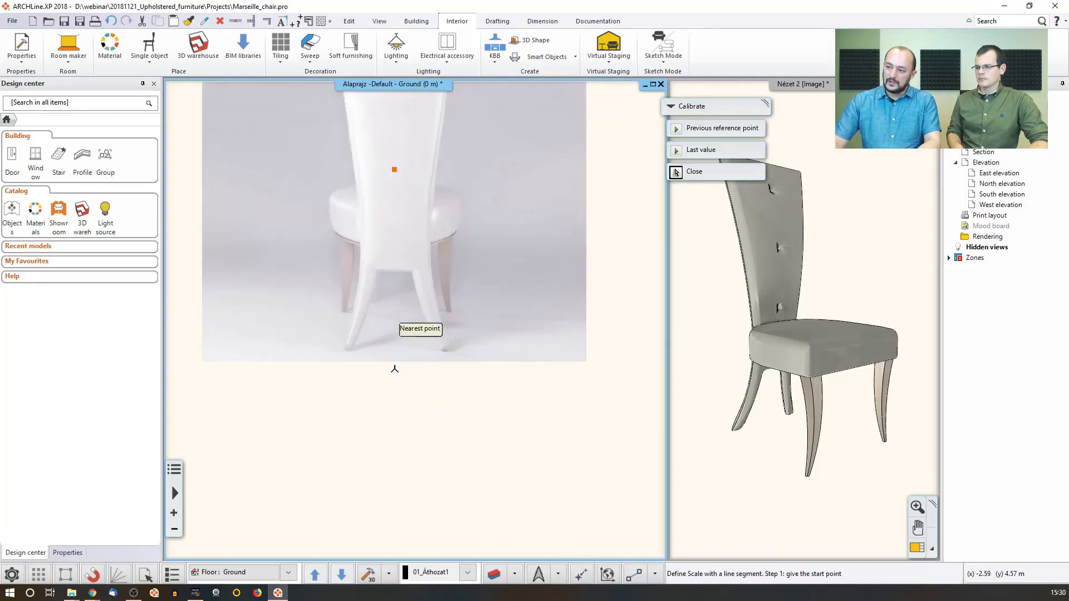
pyautogui.click(443, 350)
pyautogui.moveTo(439, 206); pyautogui.dragTo(438, 297, button='middle')
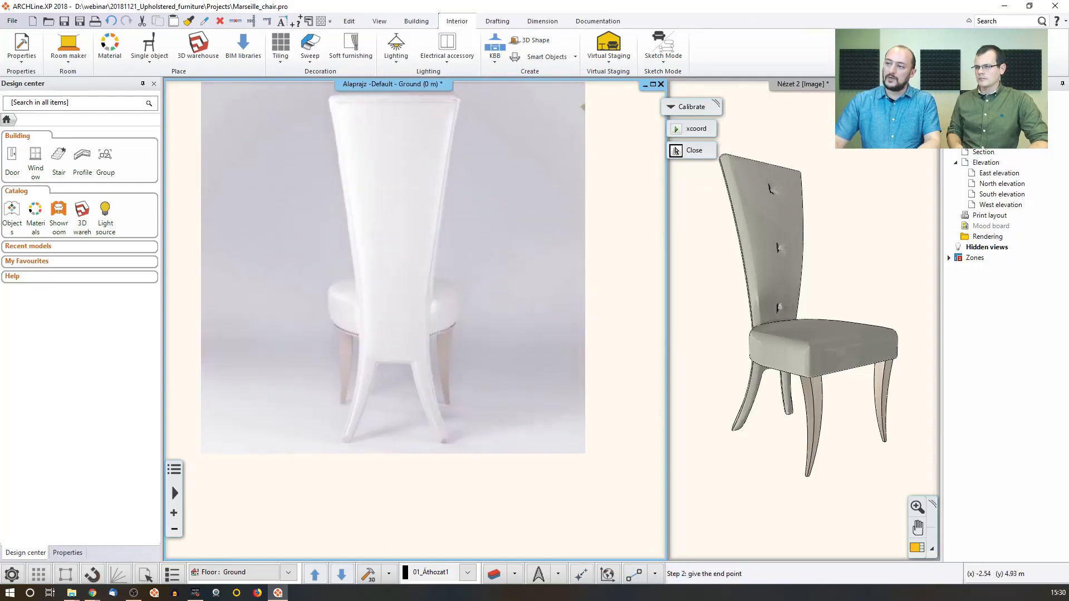
pyautogui.moveTo(433, 169); pyautogui.dragTo(447, 261, button='middle')
pyautogui.click(466, 186)
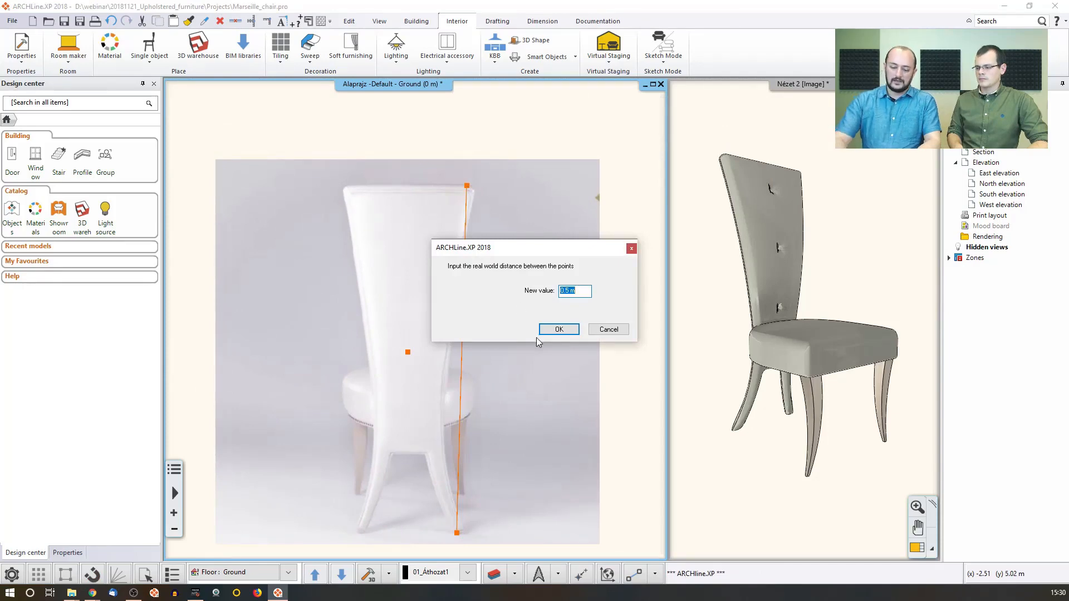
pyautogui.write('1,')
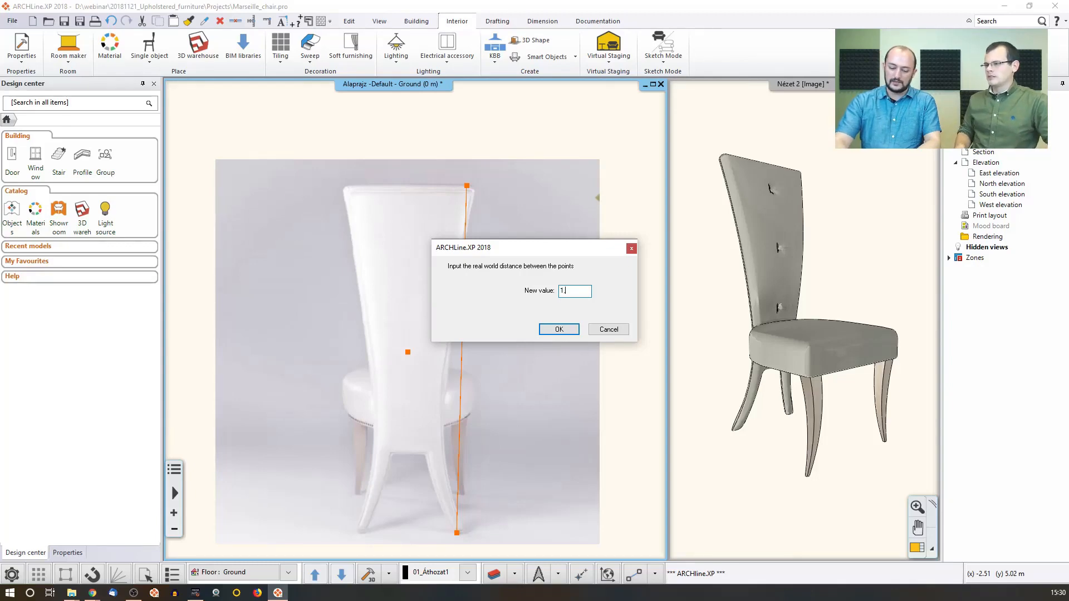
pyautogui.write('.15')
pyautogui.press('Return')
# Delete the newly inserted and calibrated chair photo from the floor plan.
pyautogui.scroll(-6, 536, 349)
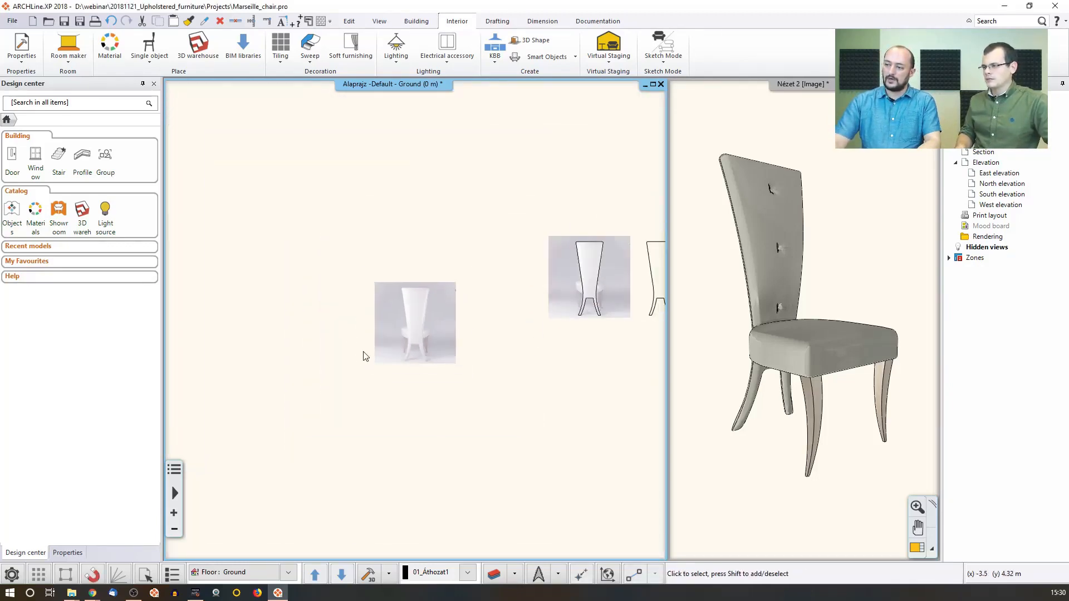
pyautogui.click(418, 321)
pyautogui.press('Delete')
# Place a copy of the outlined chair photo, without its outline, to the left of the original in the floor plan.
pyautogui.scroll(4, 452, 313)
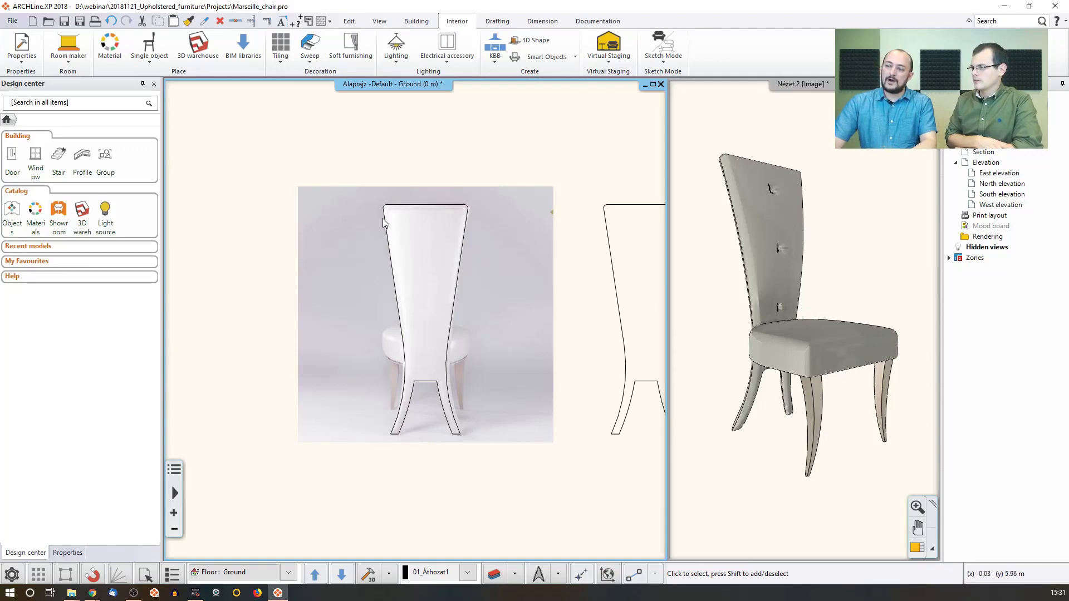
pyautogui.click(376, 352)
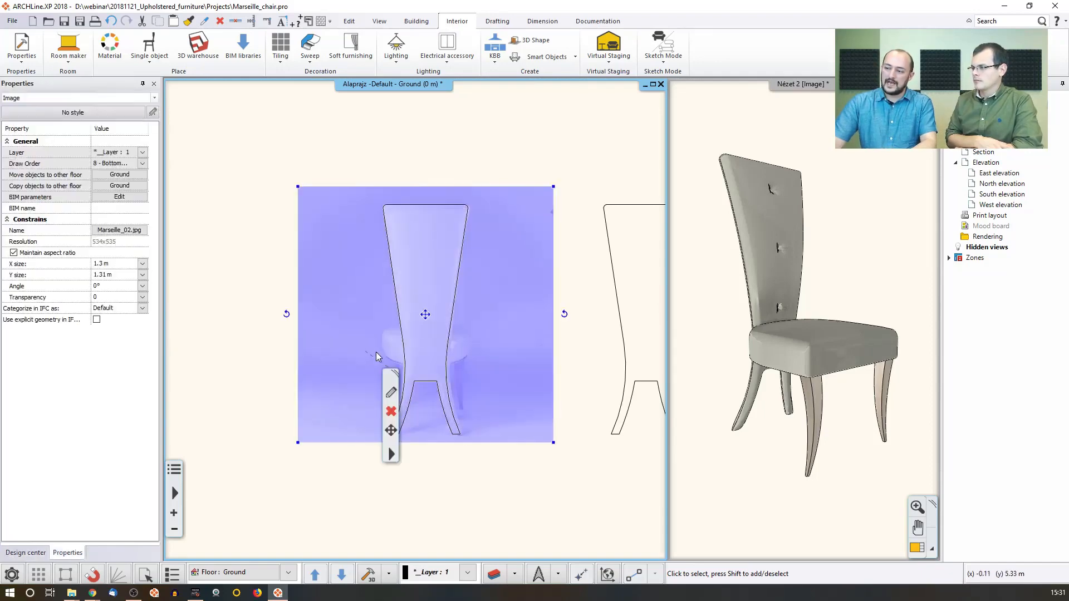
pyautogui.click(425, 314)
pyautogui.click(460, 323)
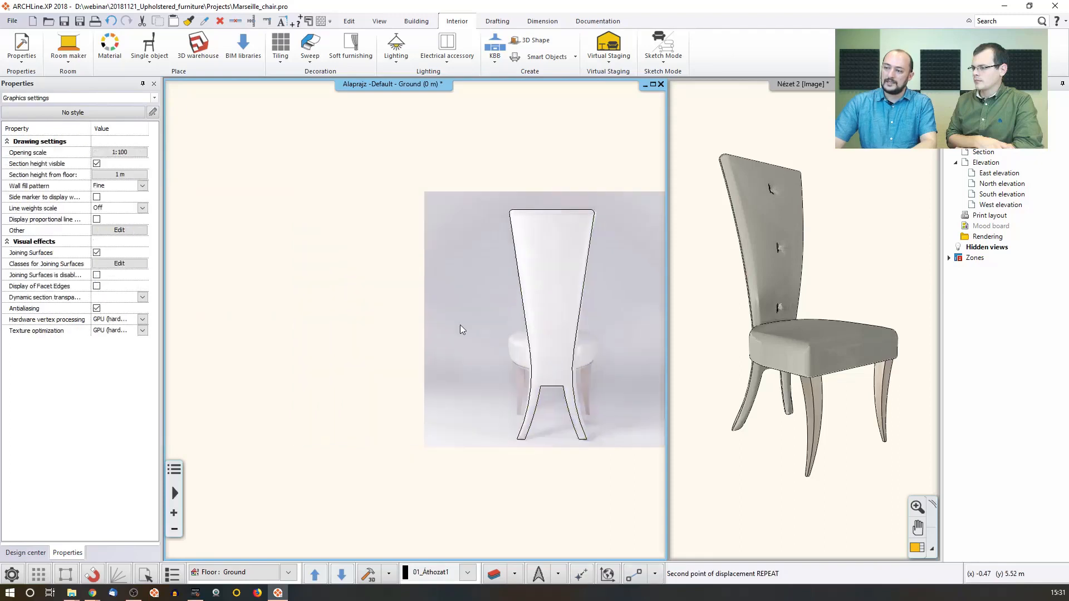
pyautogui.click(390, 158)
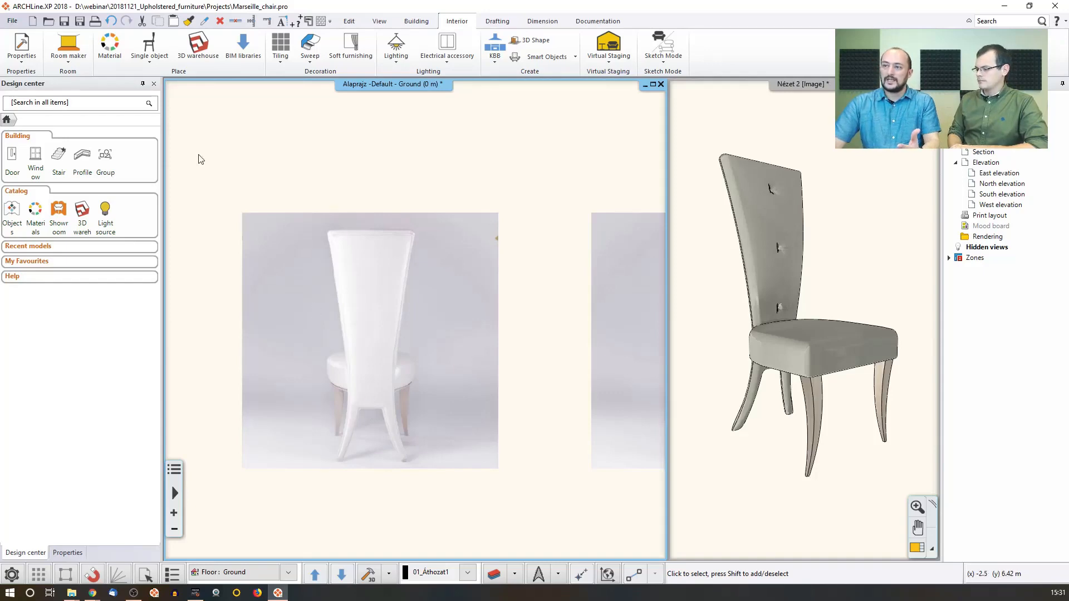
# Try tracing the backrest's top edge on the copied photo with a polyline and a corner arc, and undo the trial.
pyautogui.click(494, 22)
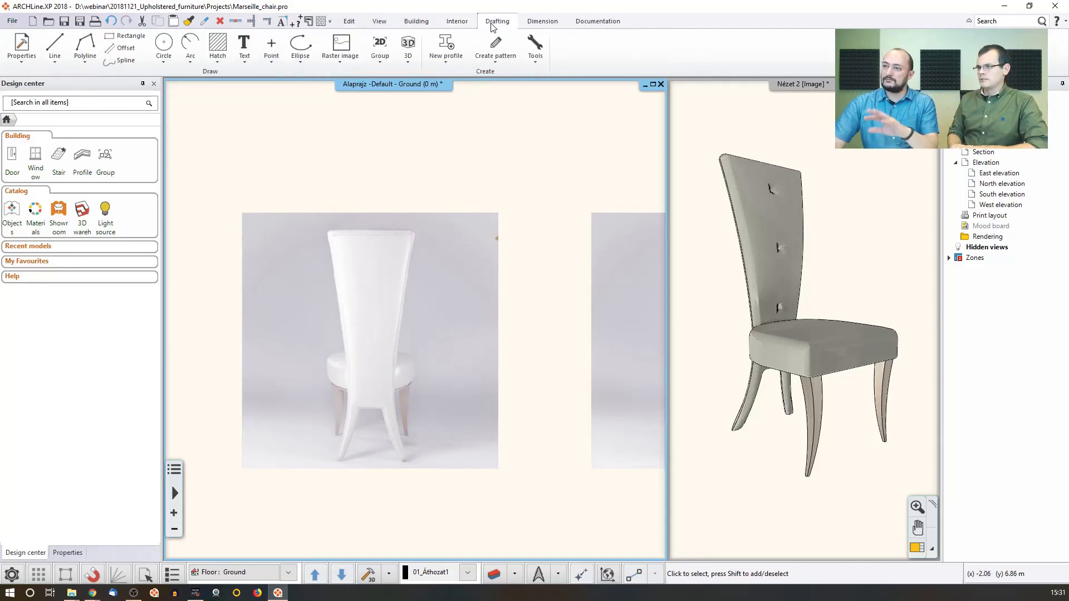
pyautogui.click(88, 60)
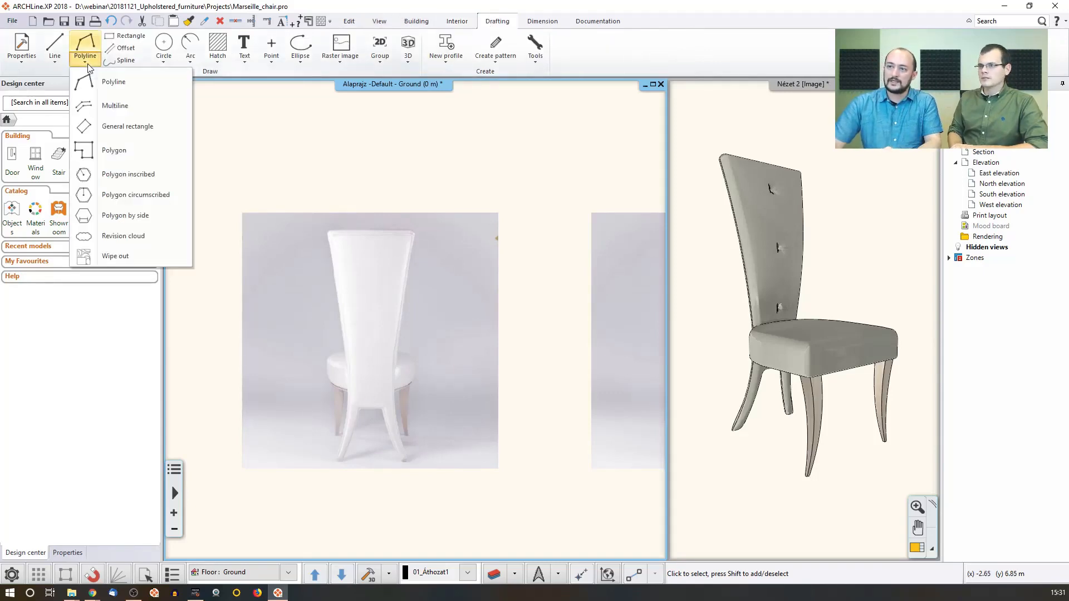
pyautogui.click(116, 84)
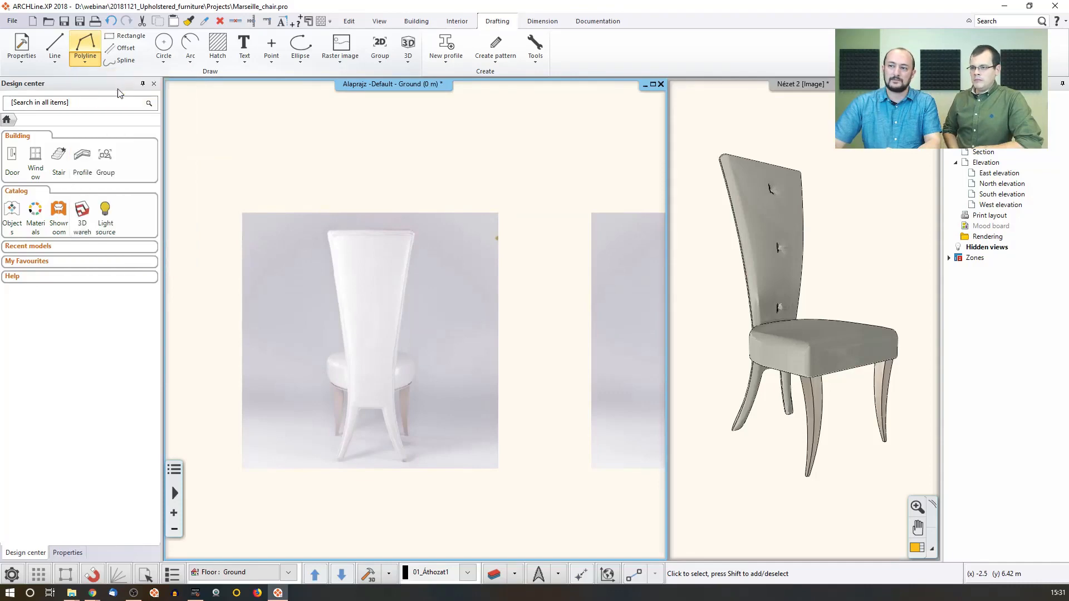
pyautogui.click(371, 229)
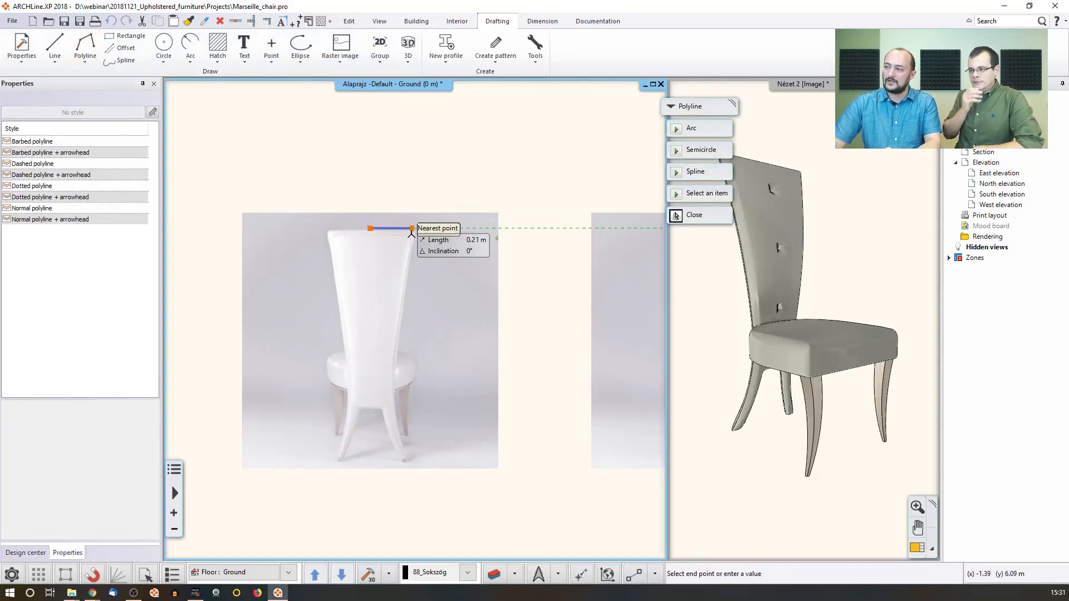
pyautogui.click(409, 229)
pyautogui.click(700, 132)
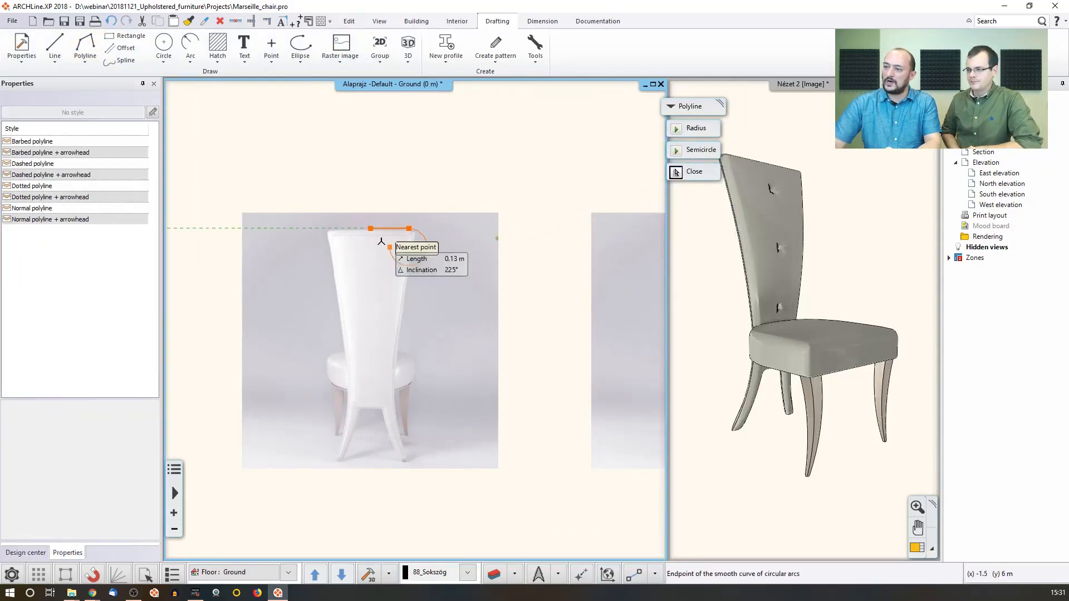
pyautogui.scroll(3, 390, 231)
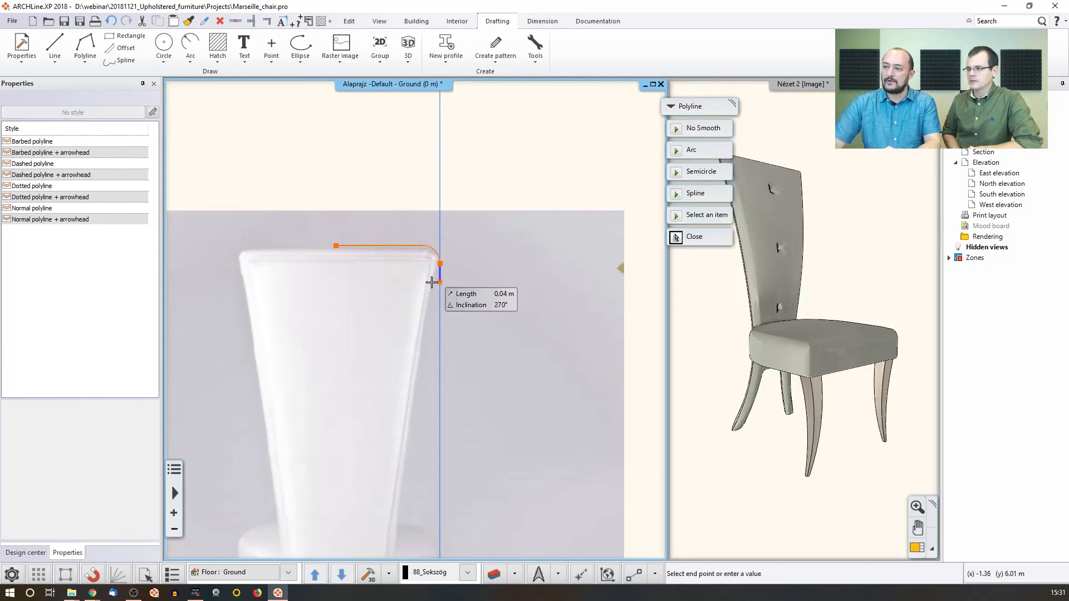
pyautogui.rightClick(432, 282)
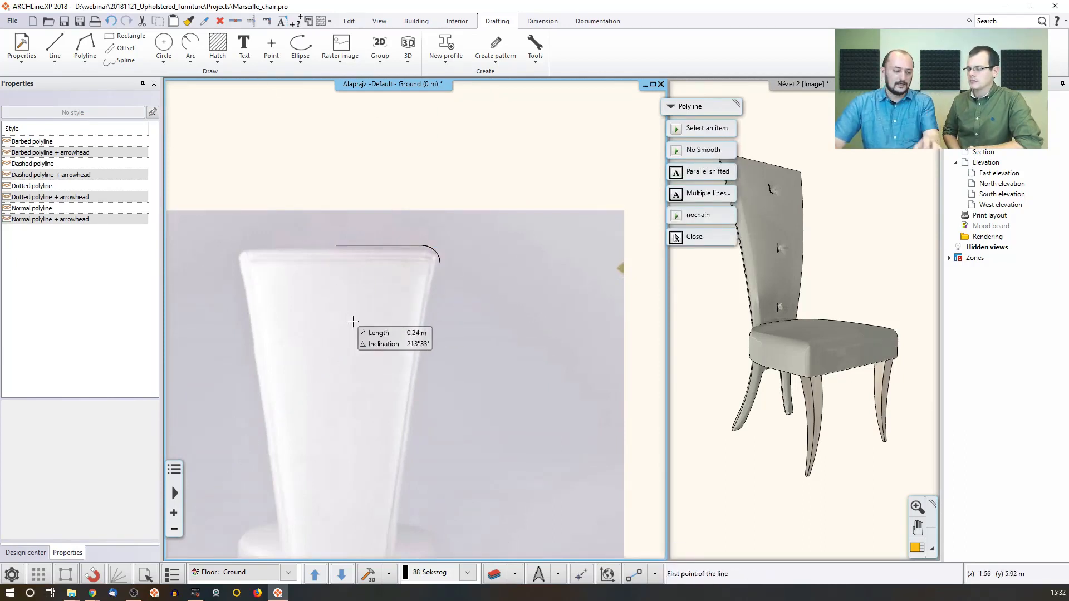
pyautogui.hotkey('ctrl', 'z')
pyautogui.press('Escape')
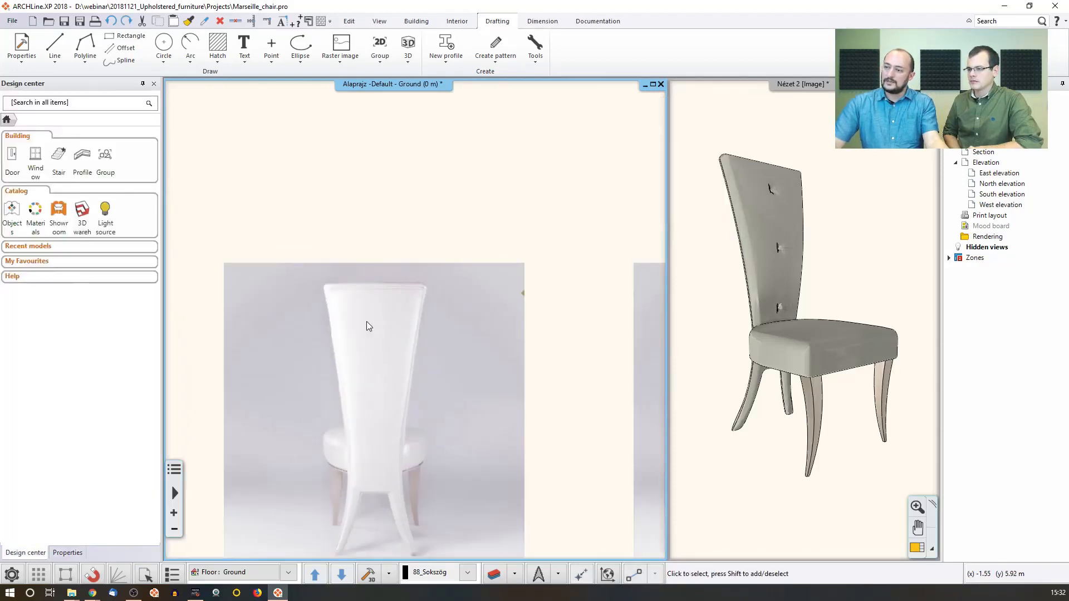
pyautogui.scroll(-4, 367, 322)
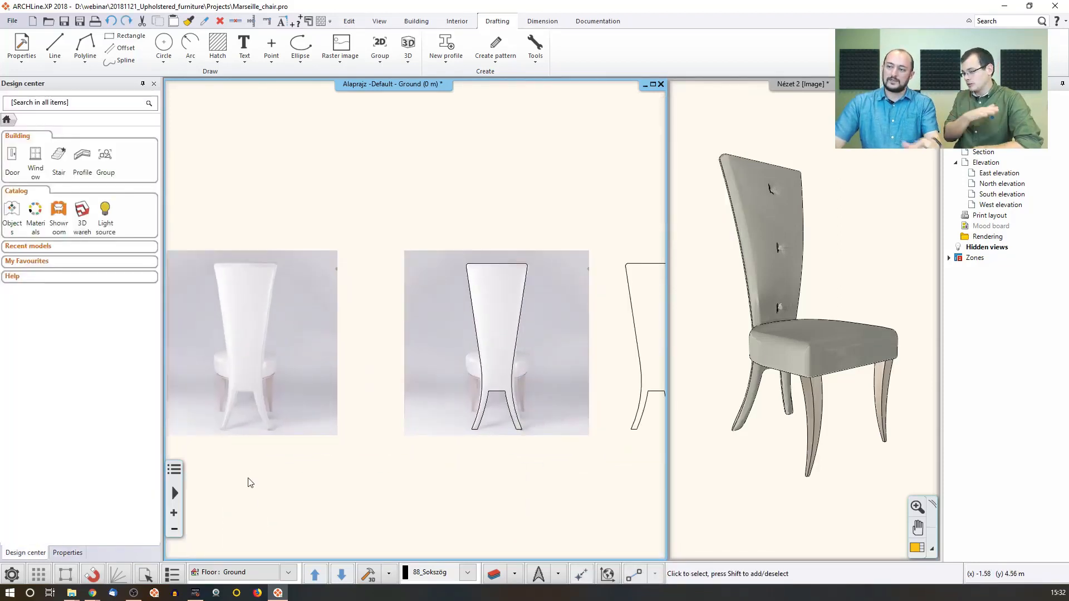
pyautogui.moveTo(457, 353); pyautogui.dragTo(414, 368, button='middle')
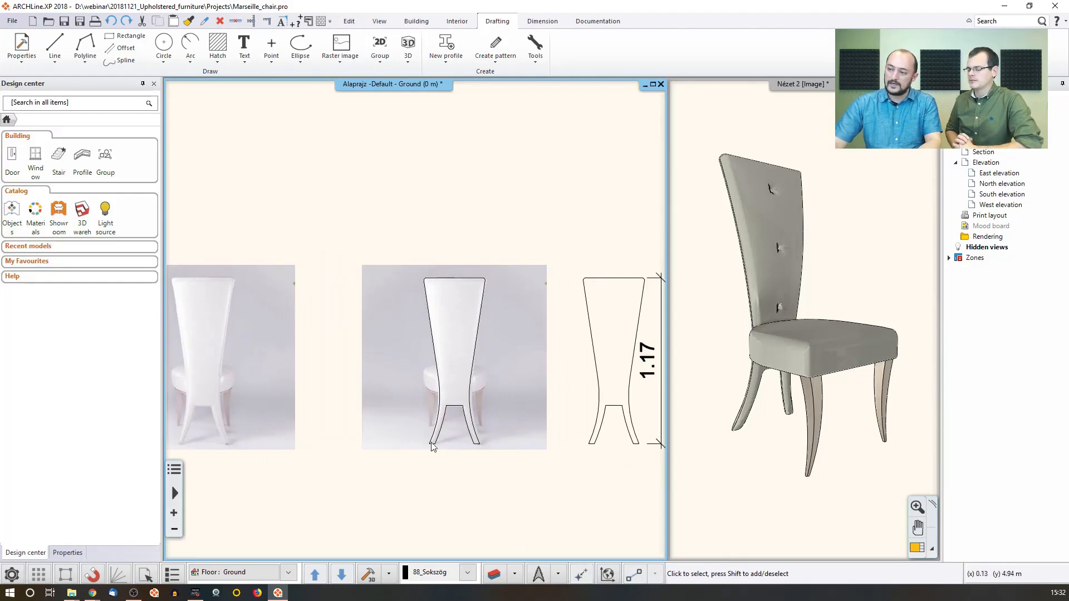
pyautogui.moveTo(548, 419); pyautogui.dragTo(425, 415, button='middle')
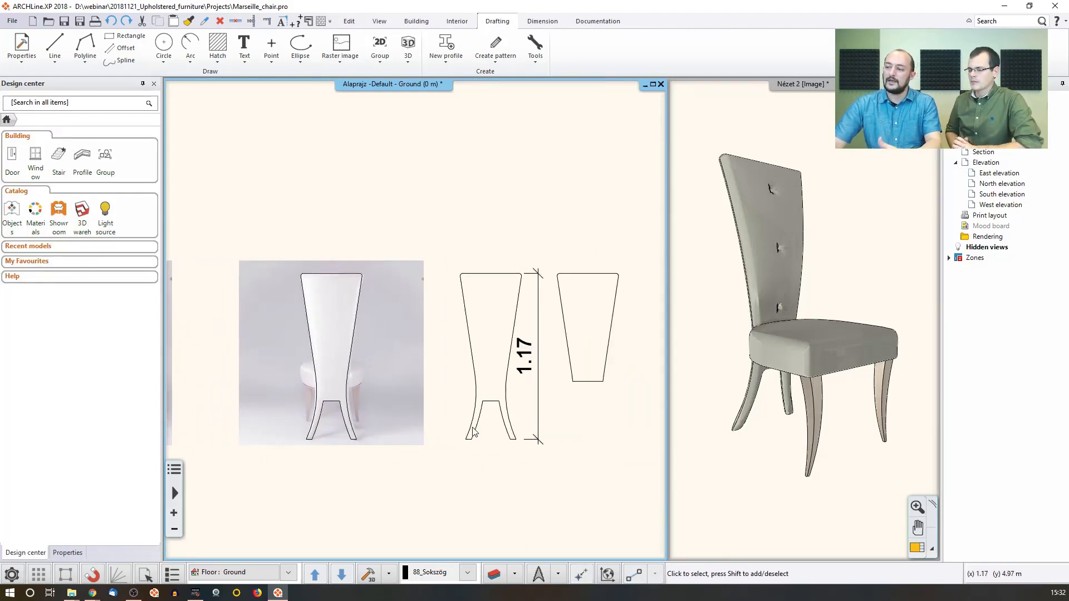
# Review the traced chair outline, backrest and seat profiles, guide curves and finished chair symbol across the floor plan.
pyautogui.moveTo(496, 351); pyautogui.dragTo(368, 362, button='middle')
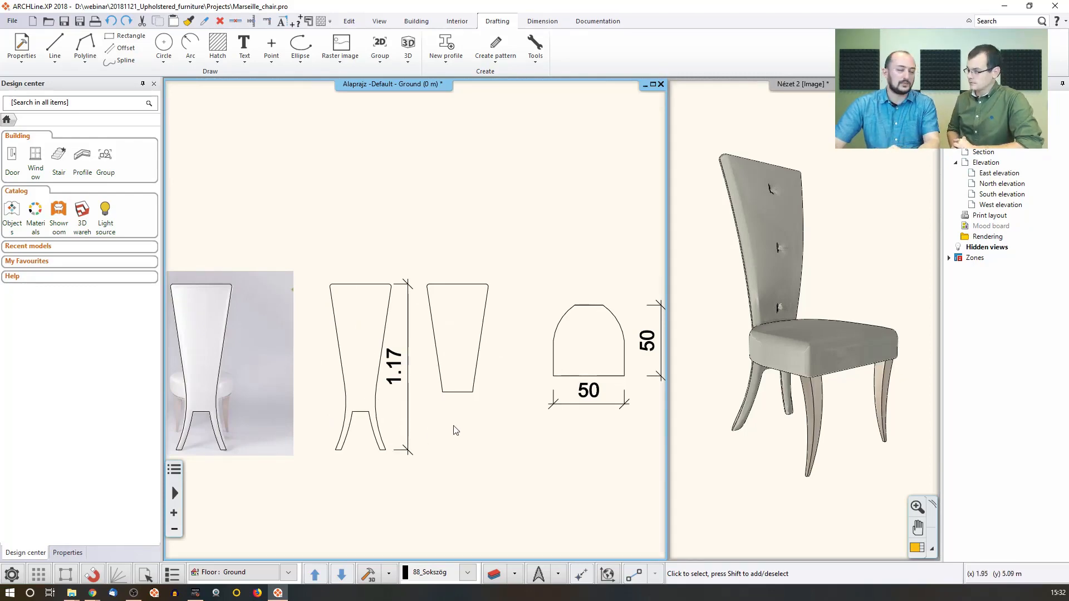
pyautogui.moveTo(559, 419); pyautogui.dragTo(486, 407, button='middle')
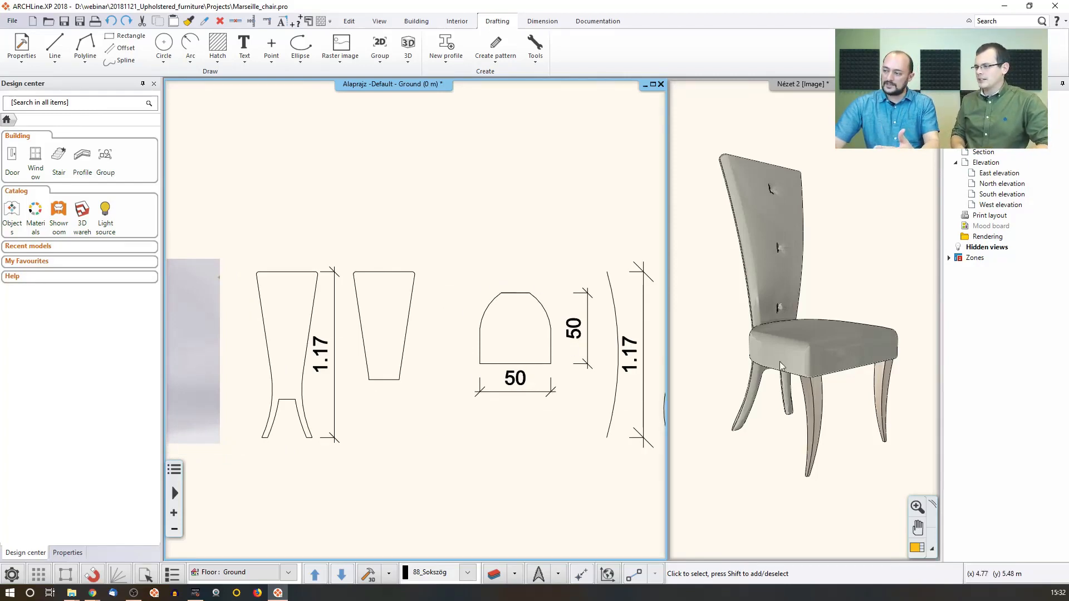
pyautogui.moveTo(607, 378); pyautogui.dragTo(549, 379, button='middle')
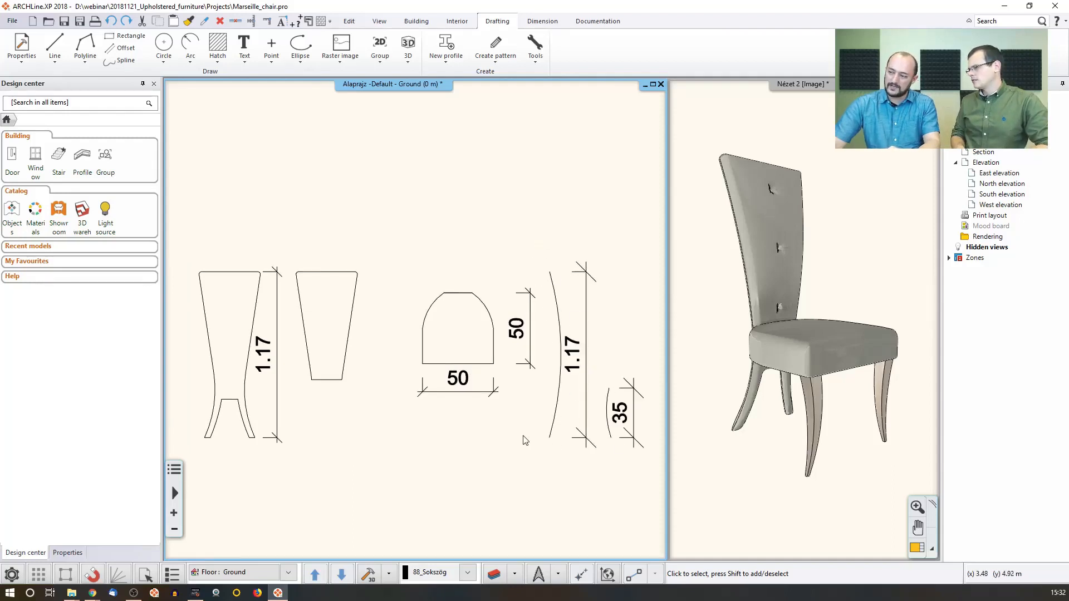
pyautogui.moveTo(351, 434); pyautogui.dragTo(552, 411, button='middle')
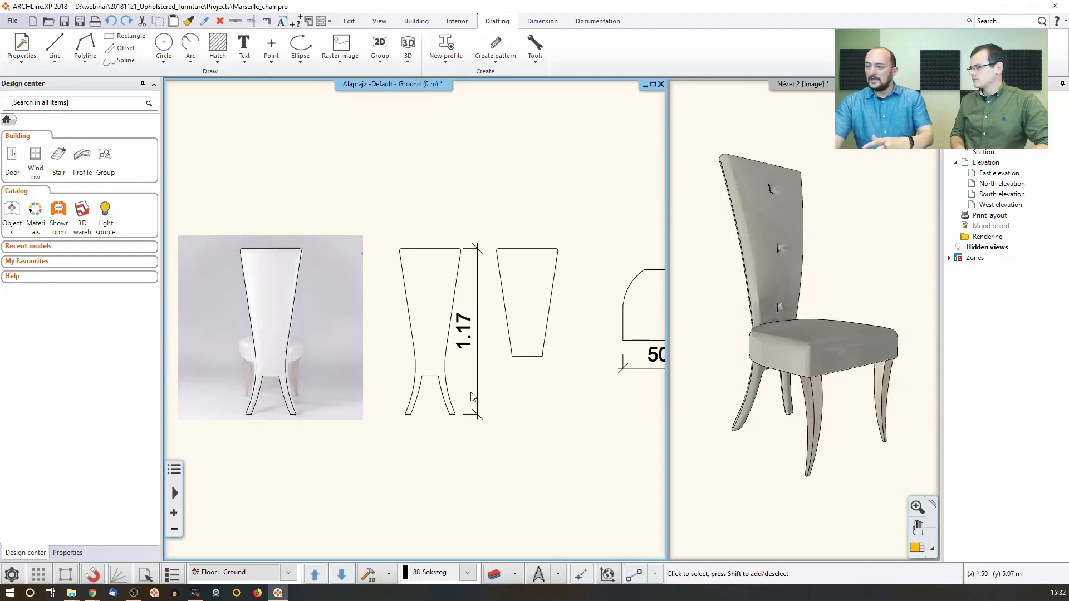
pyautogui.moveTo(578, 393); pyautogui.dragTo(324, 391, button='middle')
pyautogui.moveTo(526, 393); pyautogui.dragTo(345, 388, button='middle')
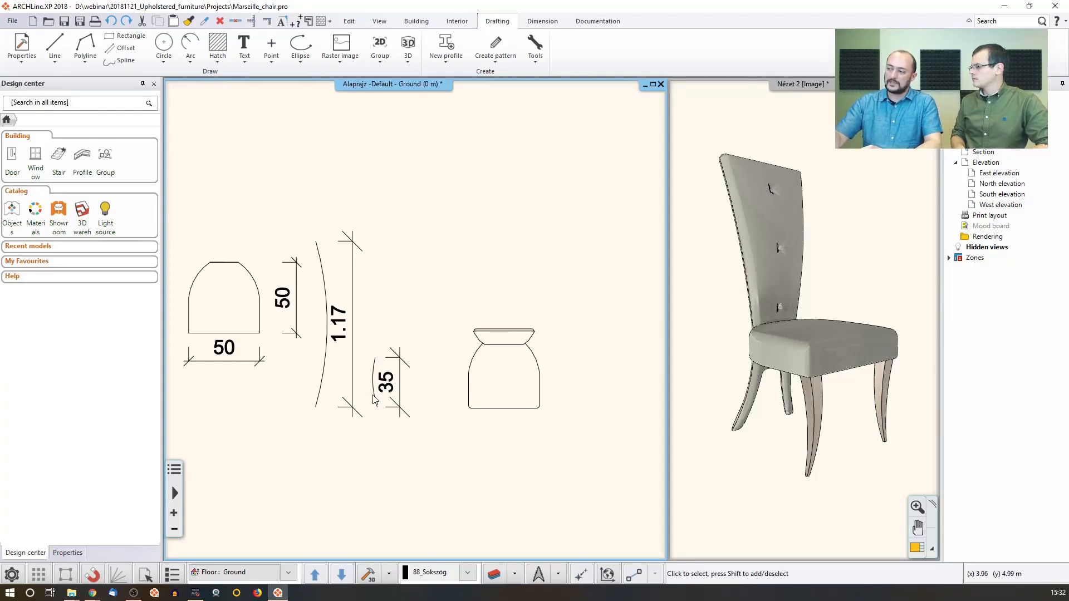
# Open the finished chair's Smart Object assembly and start editing its seat cushion part, Marseille_párna.
pyautogui.click(506, 351)
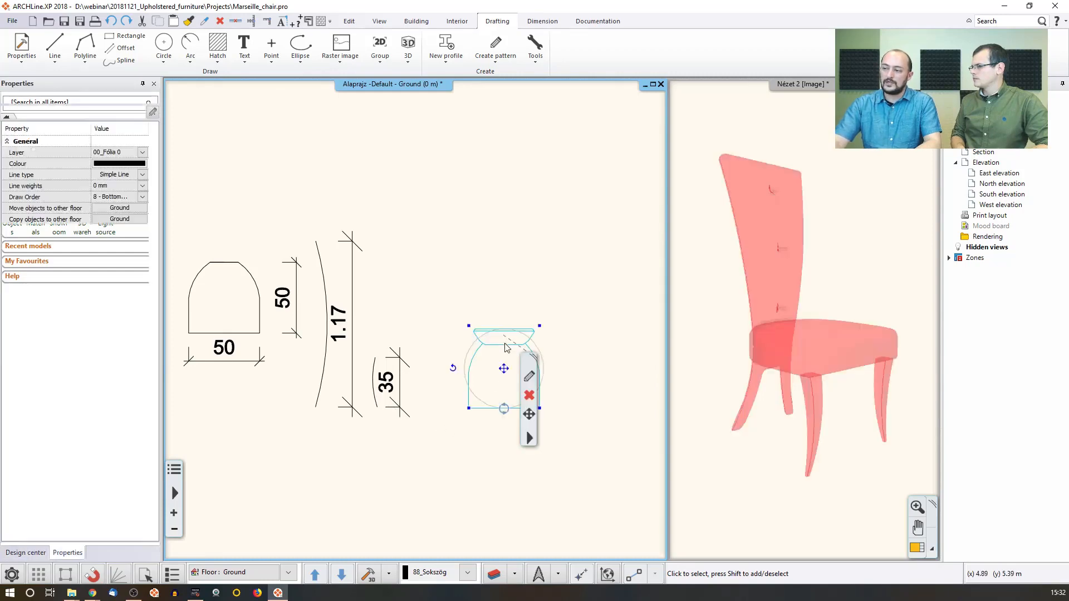
pyautogui.click(530, 378)
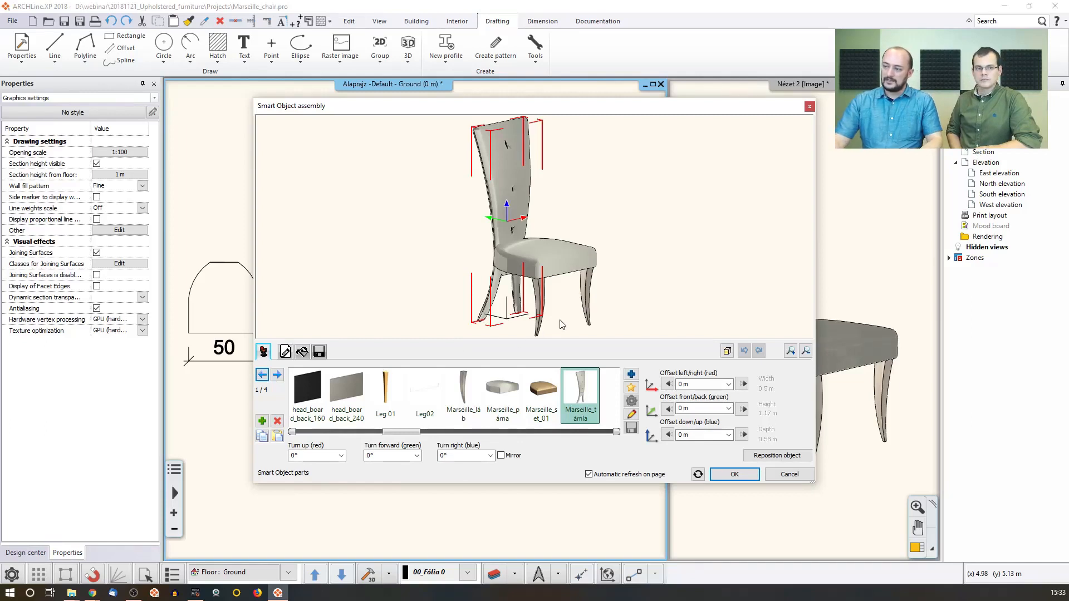
pyautogui.click(555, 259)
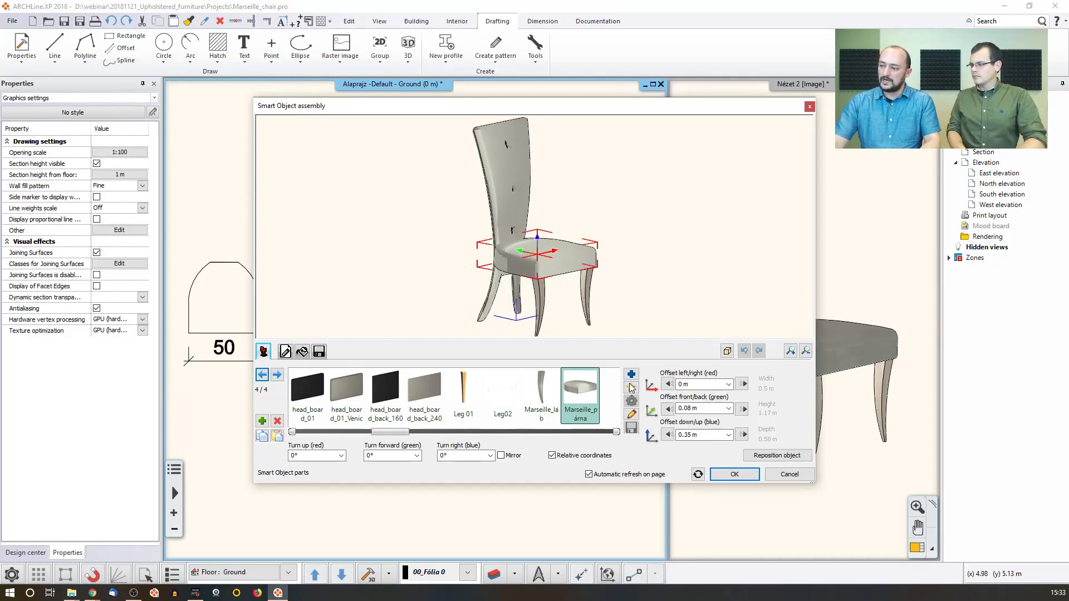
pyautogui.click(632, 416)
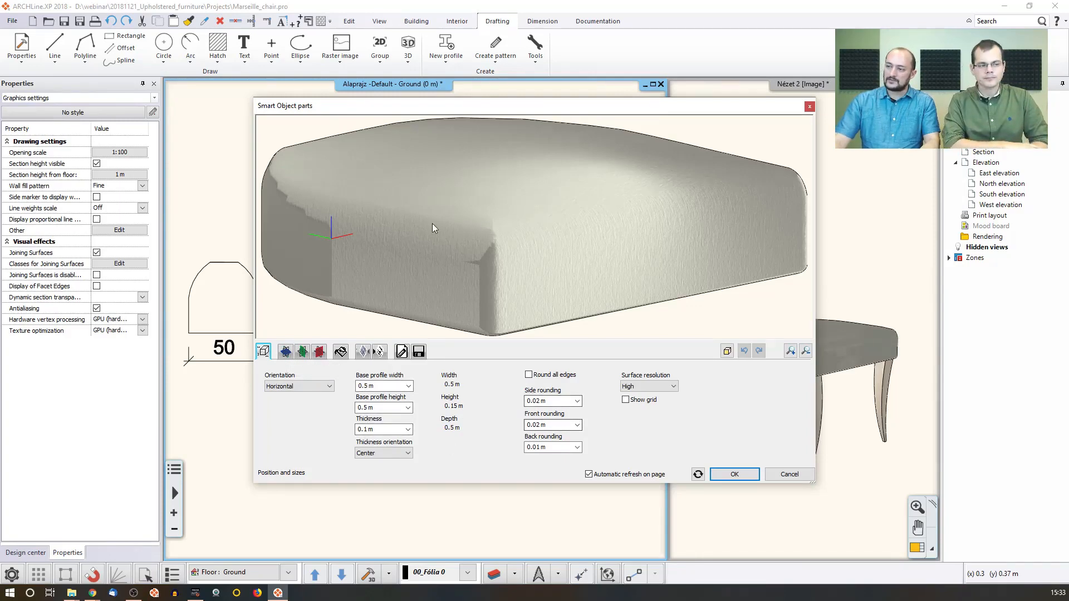
# Examine the seat cushion's horizontal guide, vertical guide and frontal profile on the 3D preview.
pyautogui.click(285, 352)
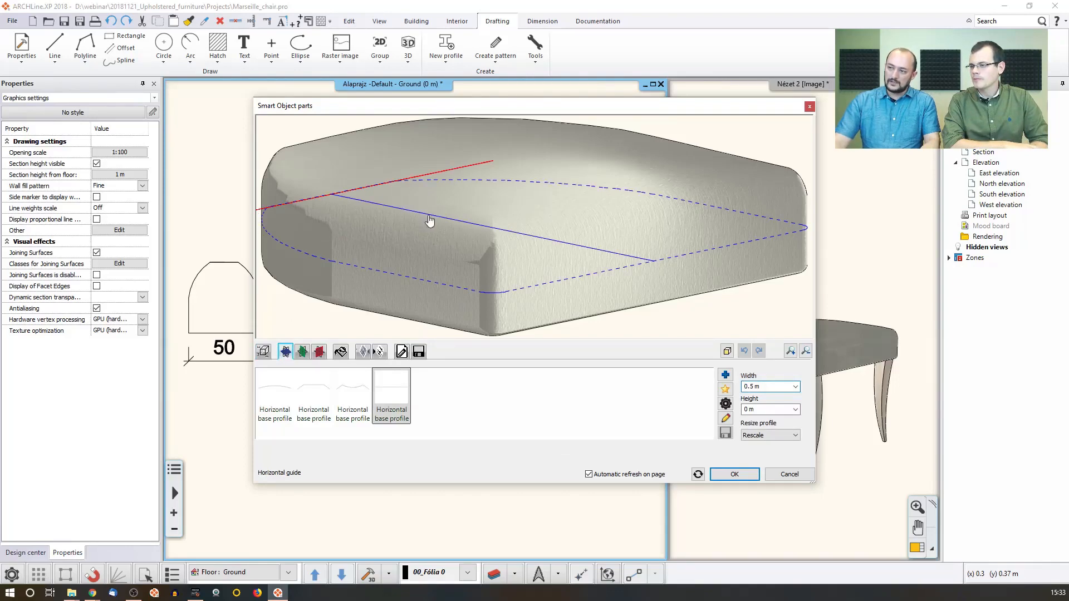
pyautogui.scroll(-3, 477, 253)
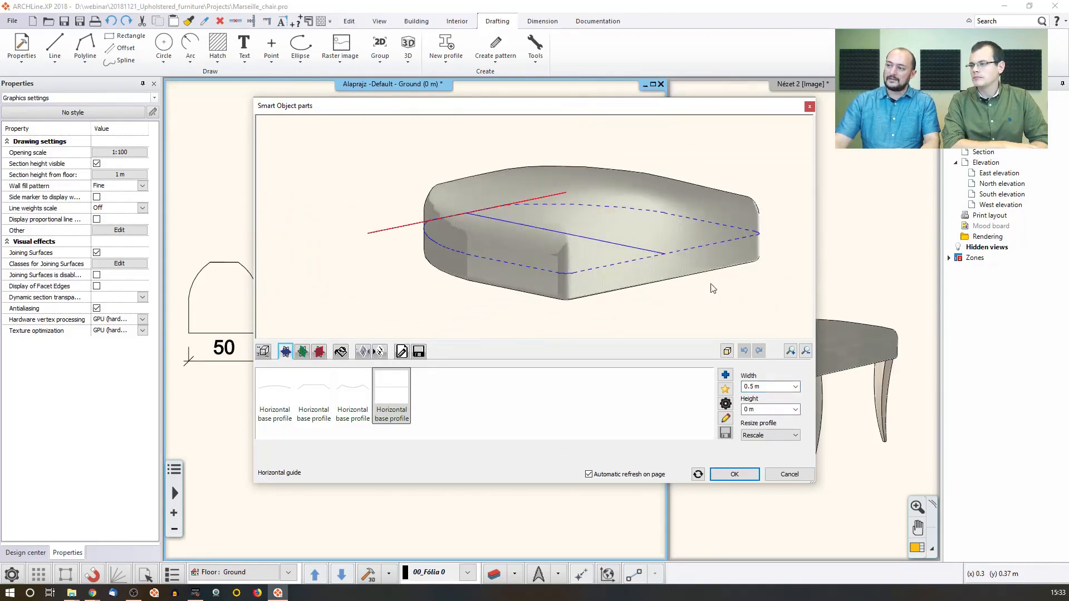
pyautogui.moveTo(713, 288); pyautogui.dragTo(659, 312)
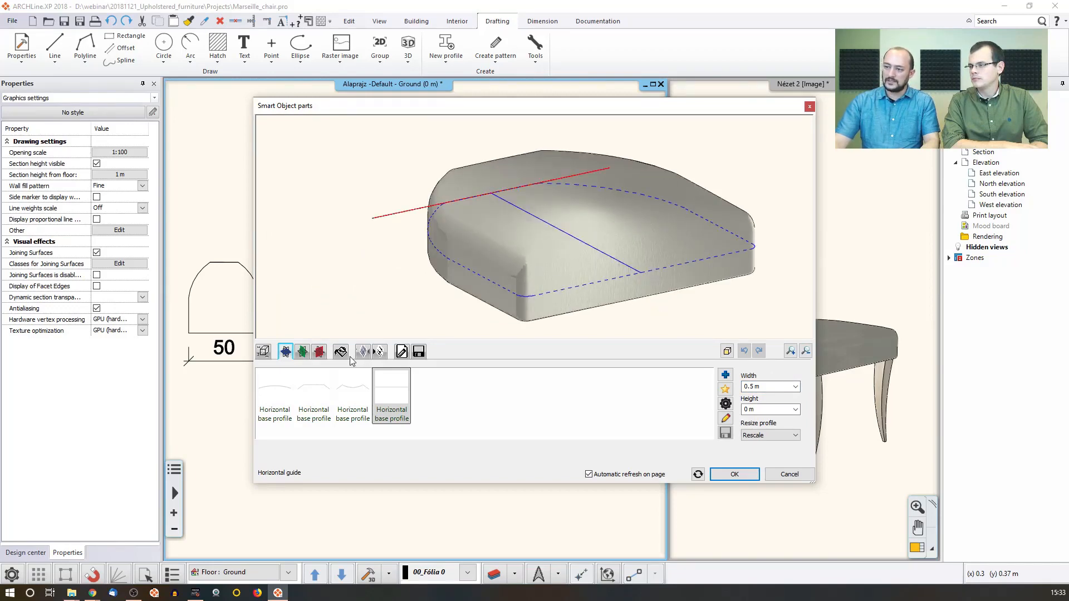
pyautogui.click(302, 351)
pyautogui.moveTo(522, 273); pyautogui.dragTo(379, 296)
pyautogui.click(319, 351)
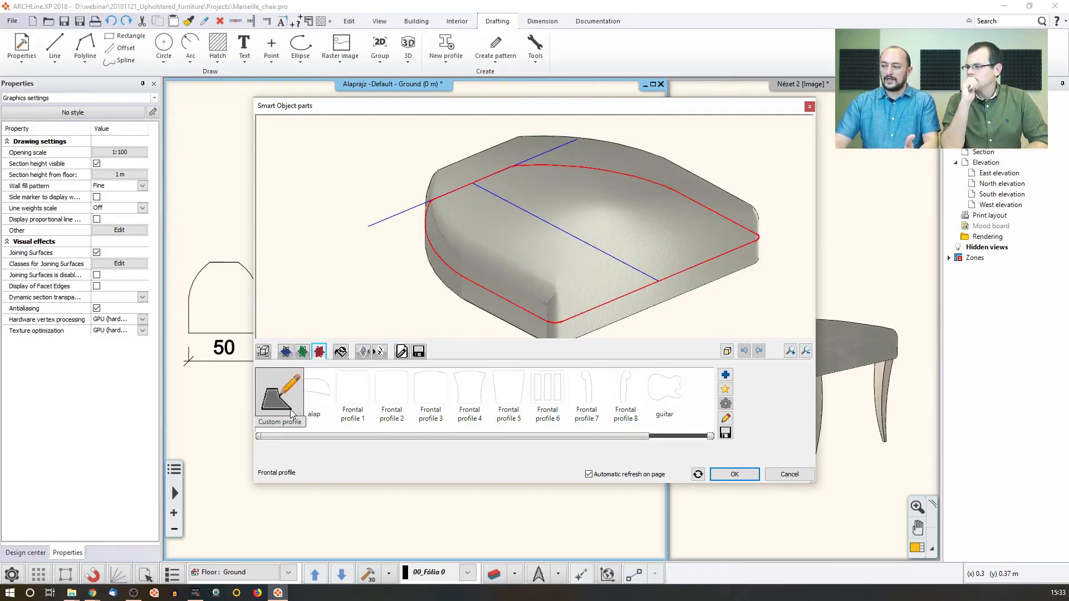
# Define the cushion's custom frontal profile by picking the closed 50 × 50 seat outline in the floor plan.
pyautogui.click(725, 390)
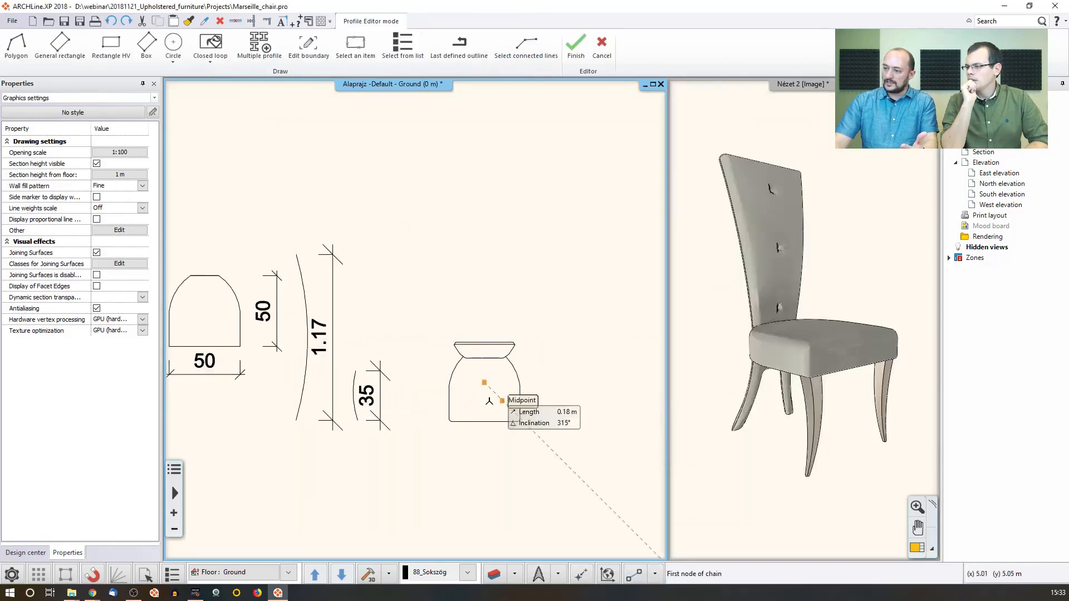
pyautogui.scroll(3, 490, 442)
pyautogui.click(211, 45)
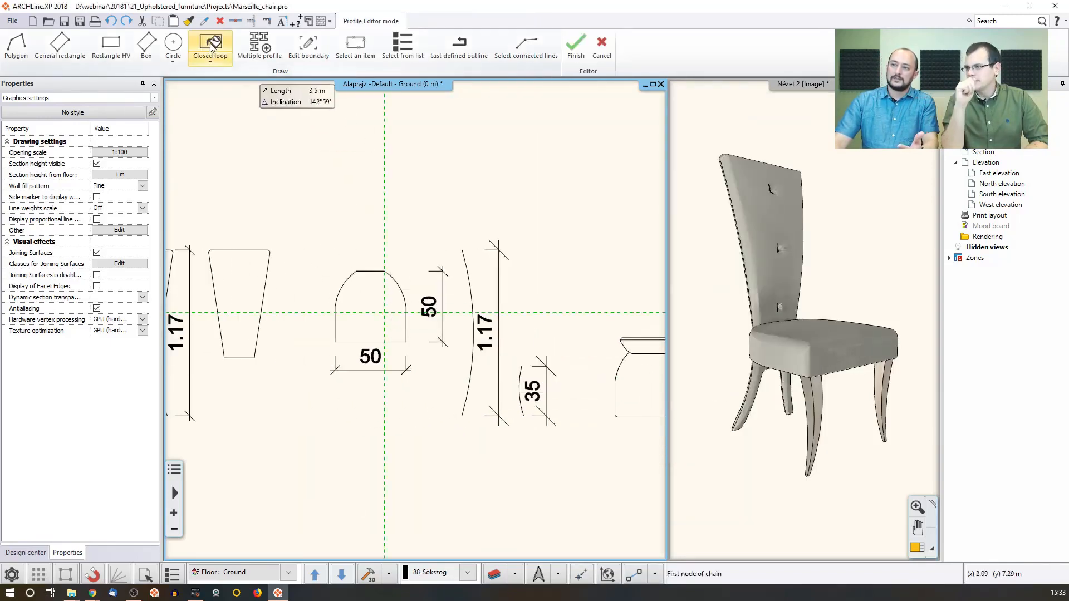
pyautogui.click(379, 310)
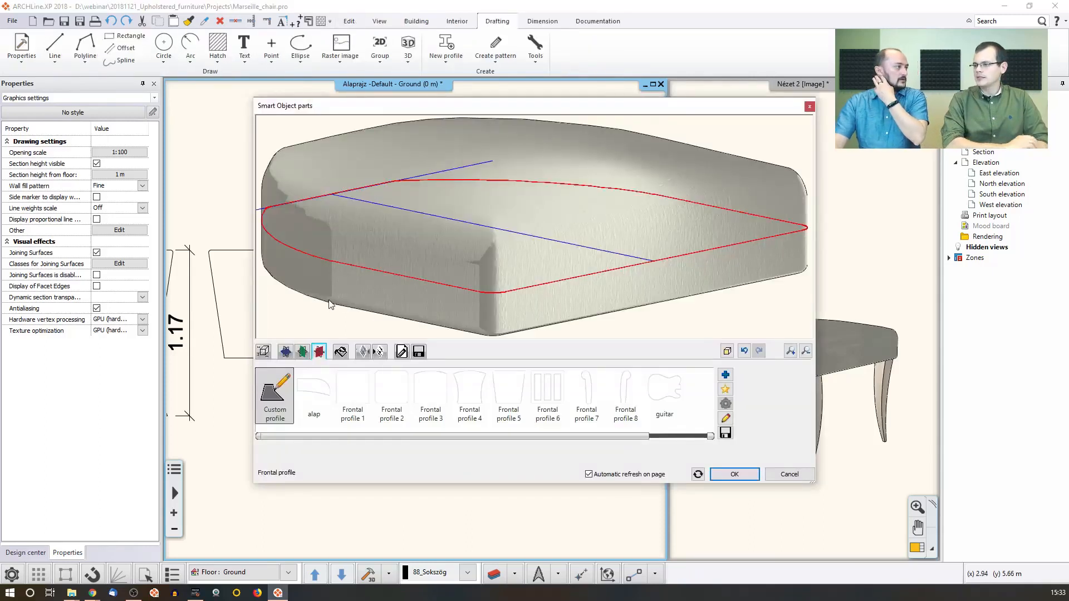
# Examine the seat cushion's position and size, material, and upholstery effect settings.
pyautogui.moveTo(325, 308); pyautogui.dragTo(312, 329)
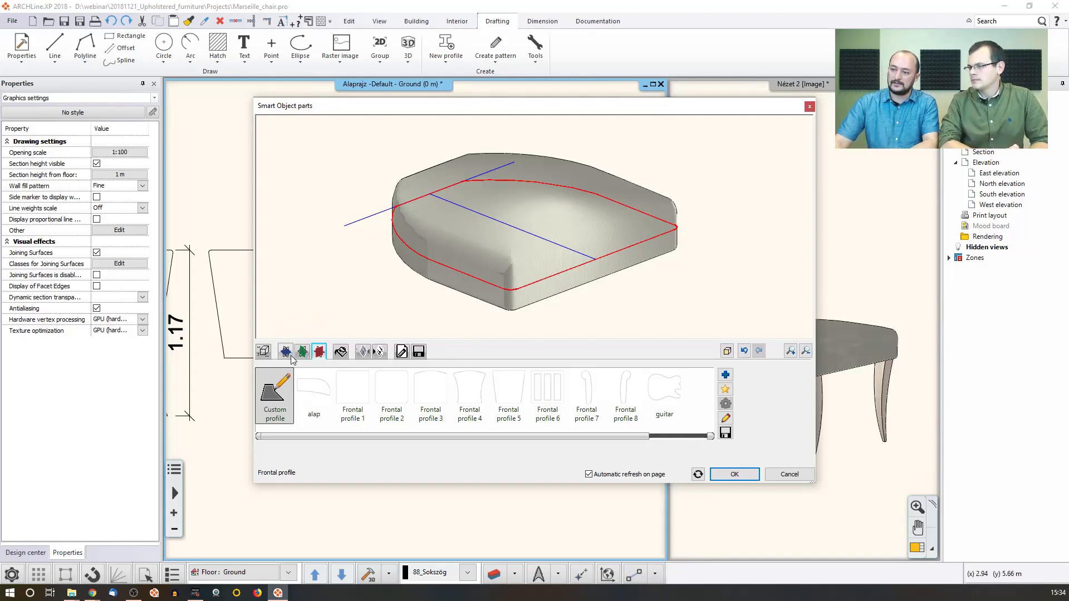
pyautogui.click(263, 351)
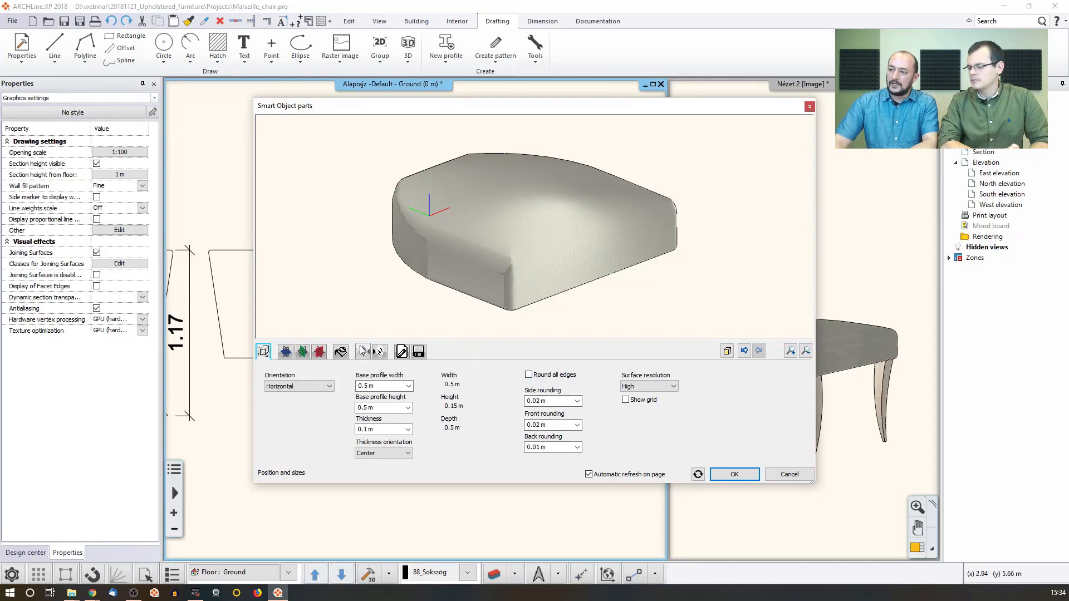
pyautogui.click(340, 351)
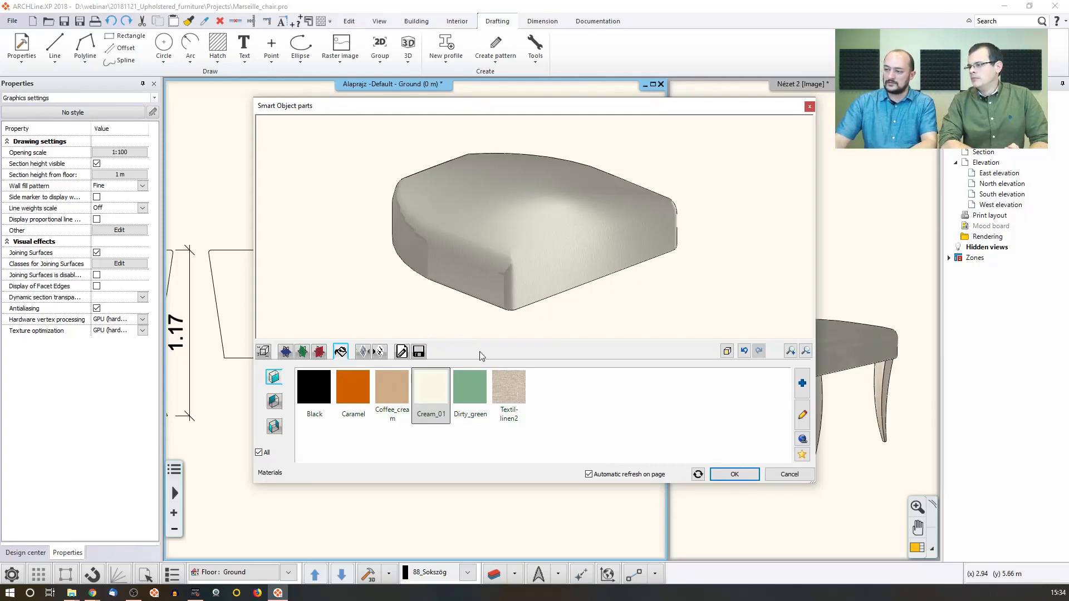
pyautogui.click(362, 352)
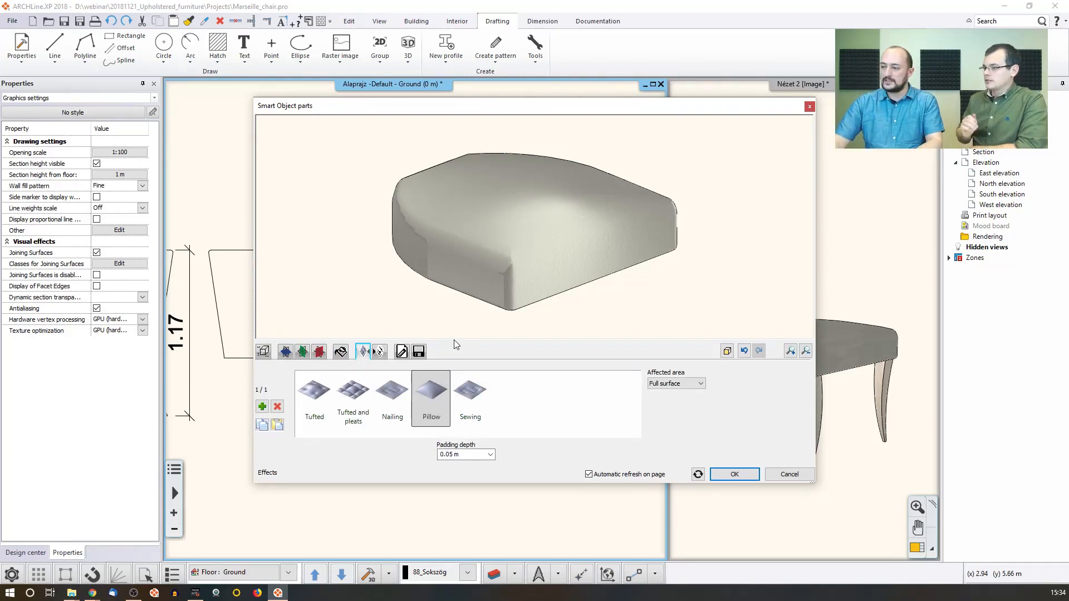
pyautogui.click(382, 355)
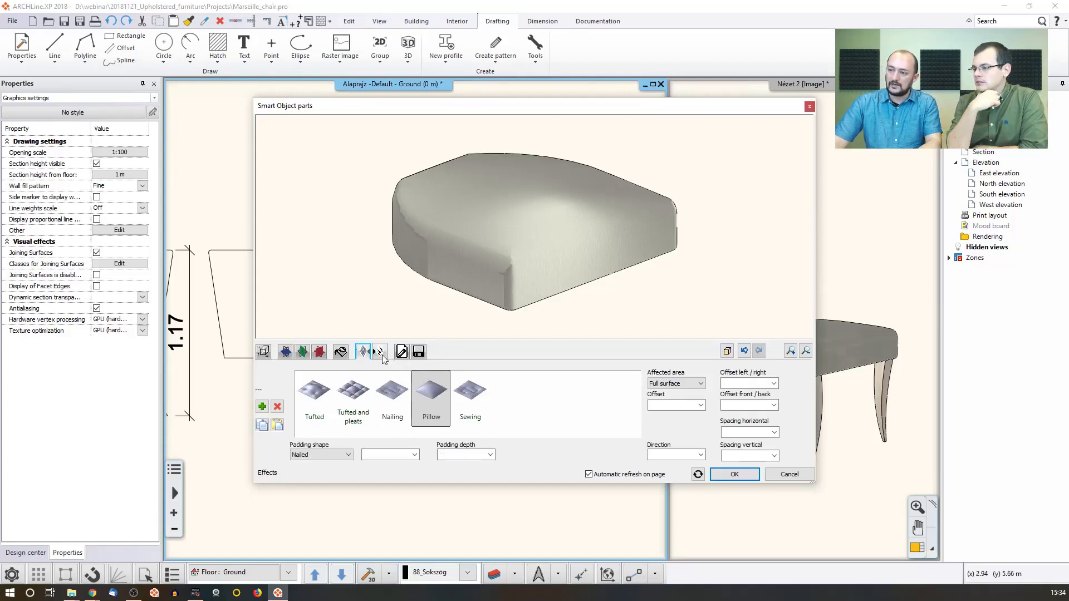
pyautogui.moveTo(574, 333); pyautogui.dragTo(568, 306)
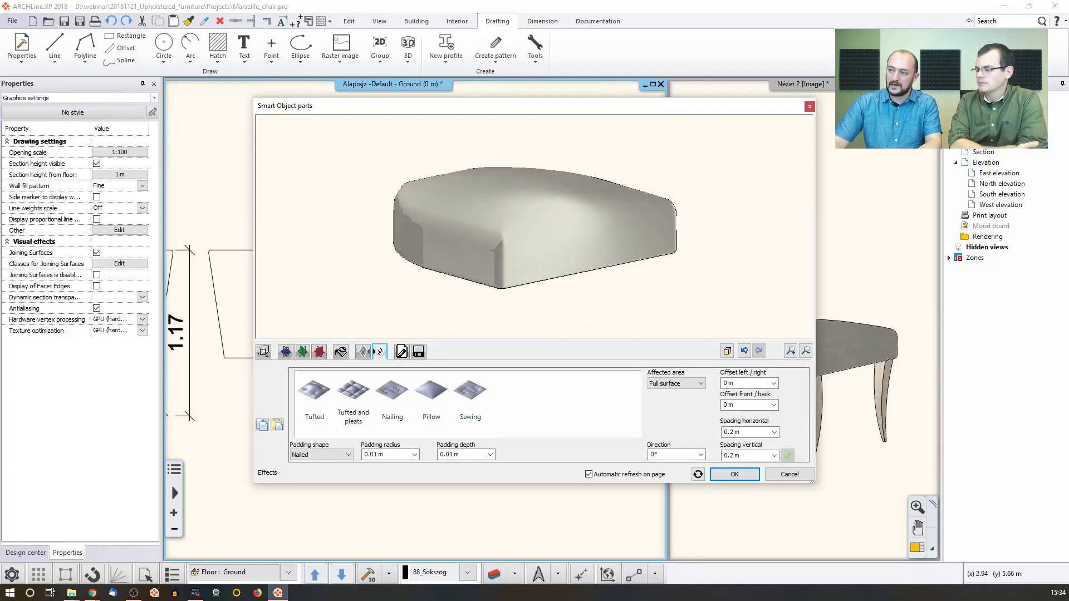
# Check the cushion's general settings and library saving options, and leave the part editor without keeping changes.
pyautogui.click(402, 352)
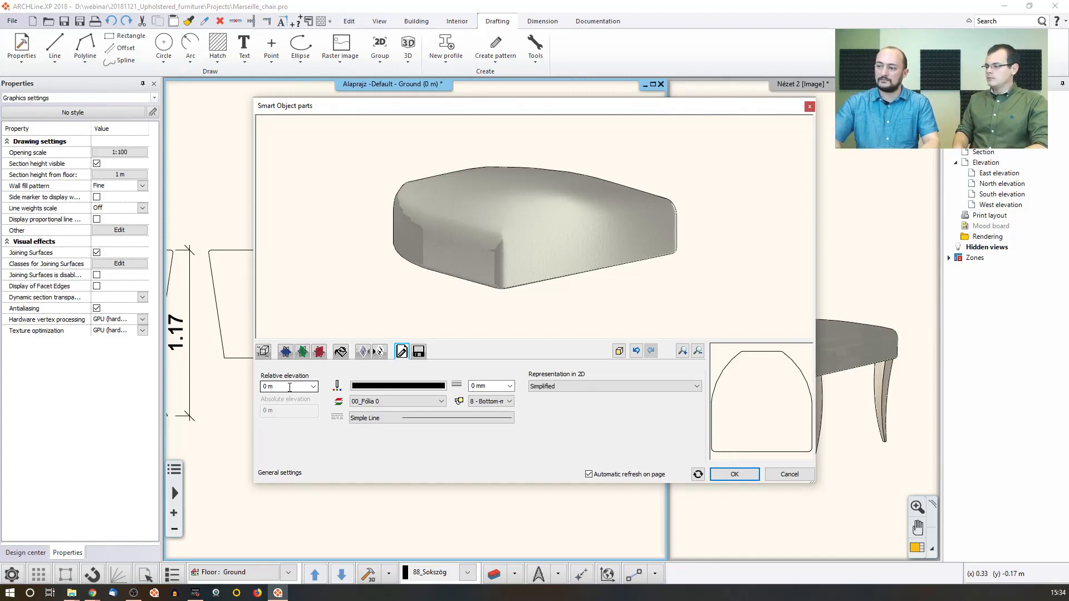
pyautogui.click(419, 351)
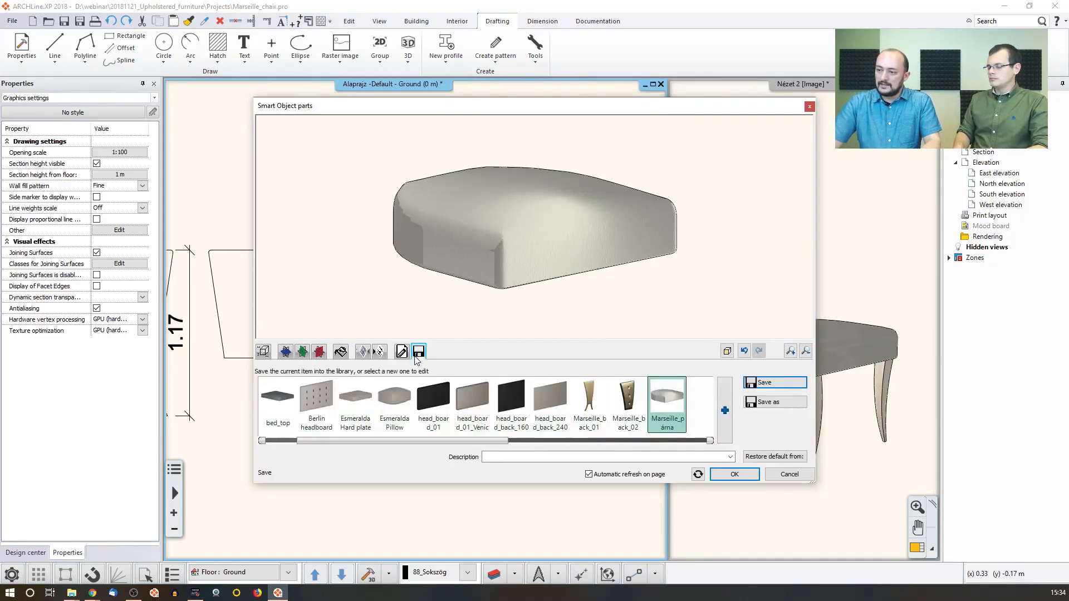
pyautogui.click(673, 412)
pyautogui.click(796, 475)
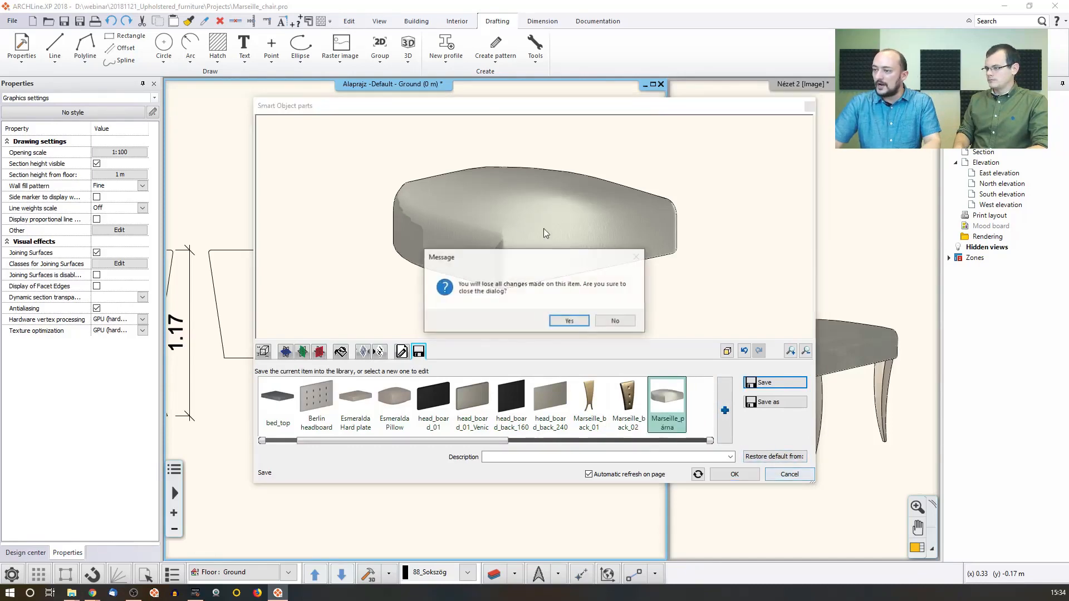
pyautogui.click(568, 321)
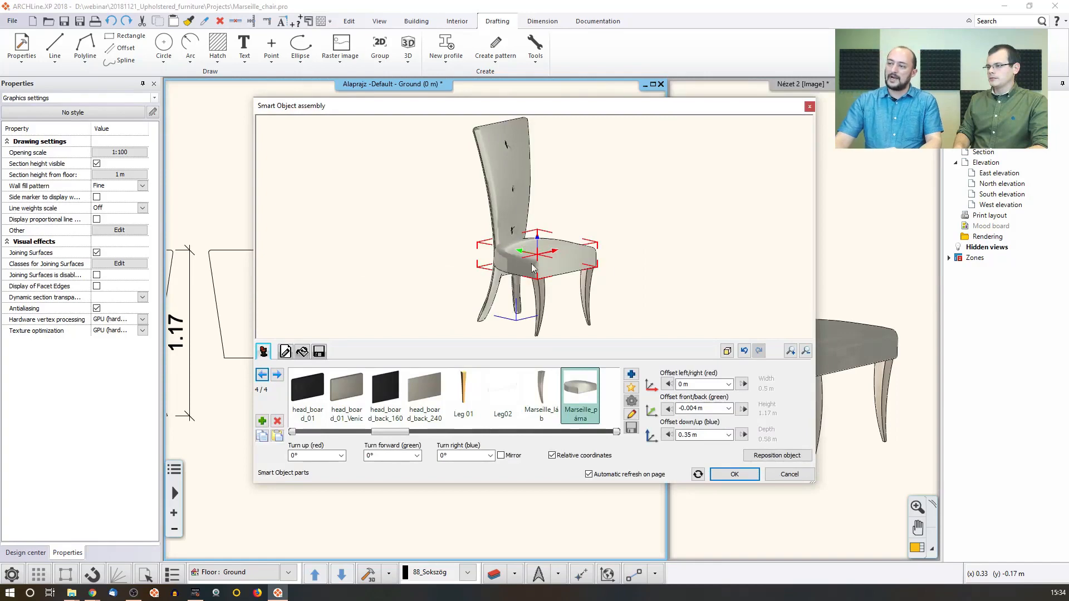
# Select the chair's backrest part, Marseille_támla, inspect it from several angles and open it for editing.
pyautogui.click(491, 293)
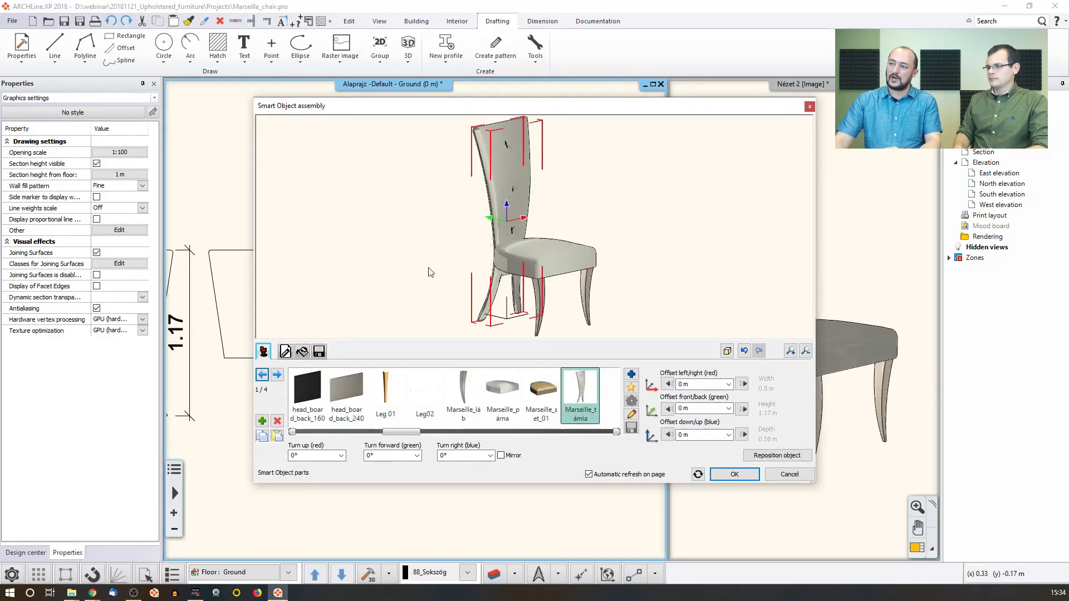
pyautogui.moveTo(429, 269); pyautogui.dragTo(518, 262)
pyautogui.moveTo(612, 279); pyautogui.dragTo(508, 214)
pyautogui.moveTo(507, 176); pyautogui.dragTo(538, 202)
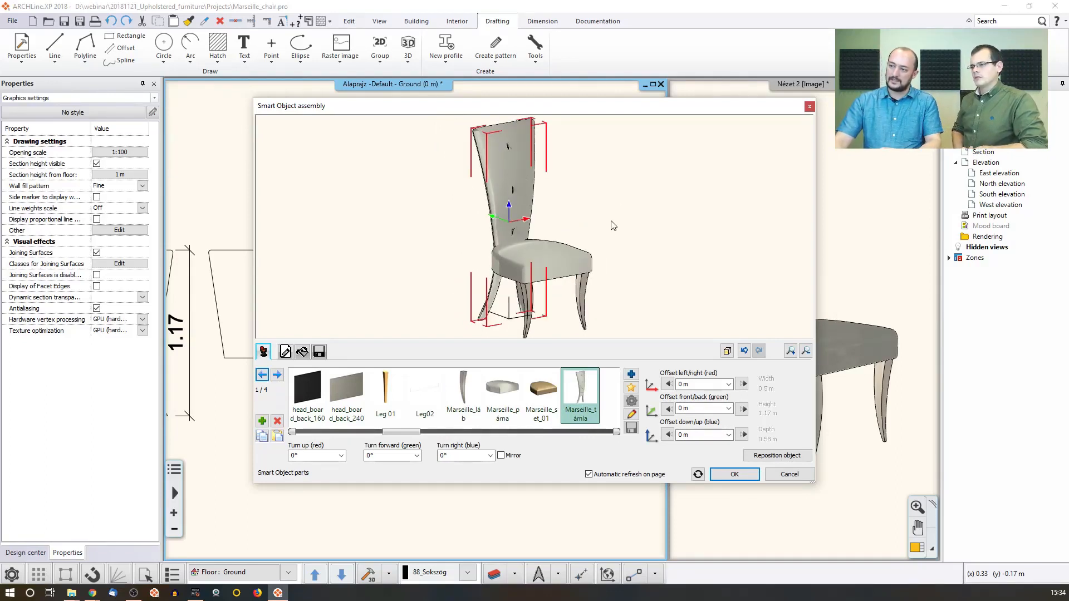
pyautogui.moveTo(611, 221); pyautogui.dragTo(654, 249)
pyautogui.moveTo(480, 278)
pyautogui.mouseDown()
pyautogui.moveTo(426, 277)
pyautogui.moveTo(446, 271)
pyautogui.mouseUp()
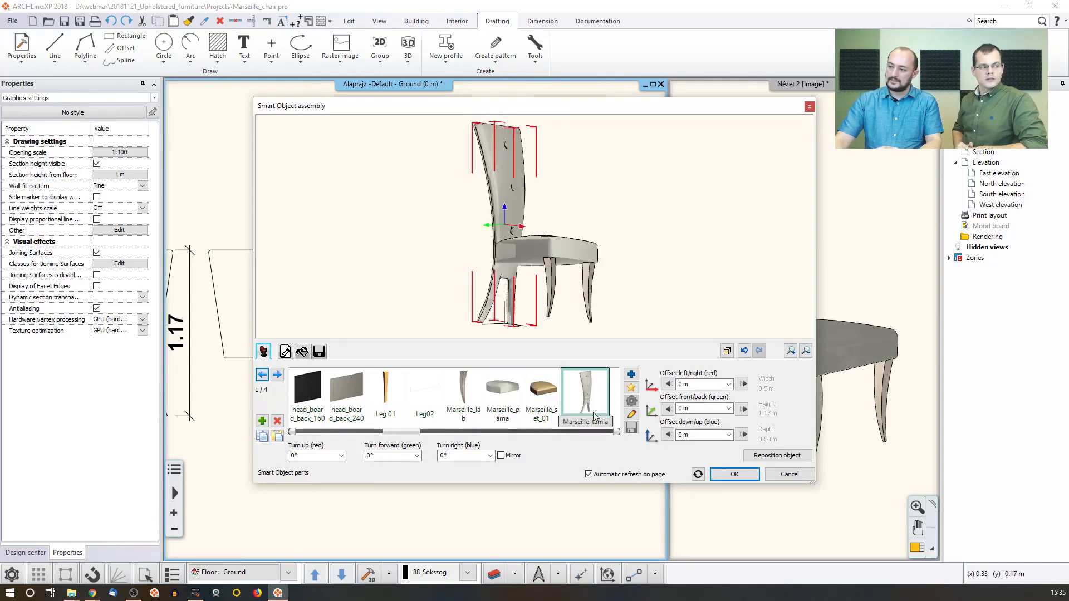
pyautogui.click(631, 414)
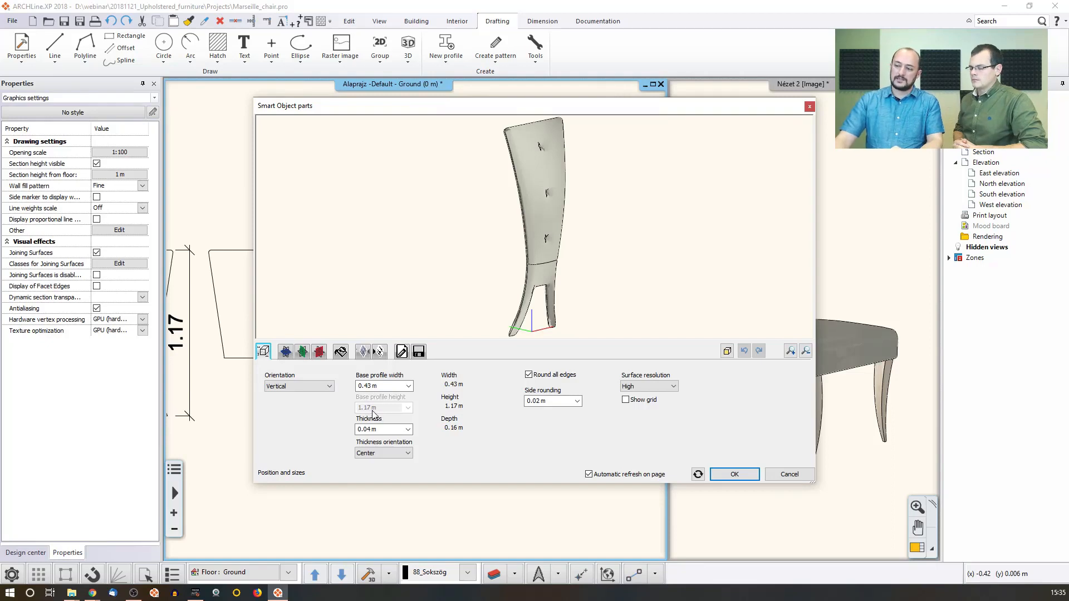
# Examine the backrest's horizontal guide, frontal profile and curved vertical guide, including from the side.
pyautogui.click(286, 351)
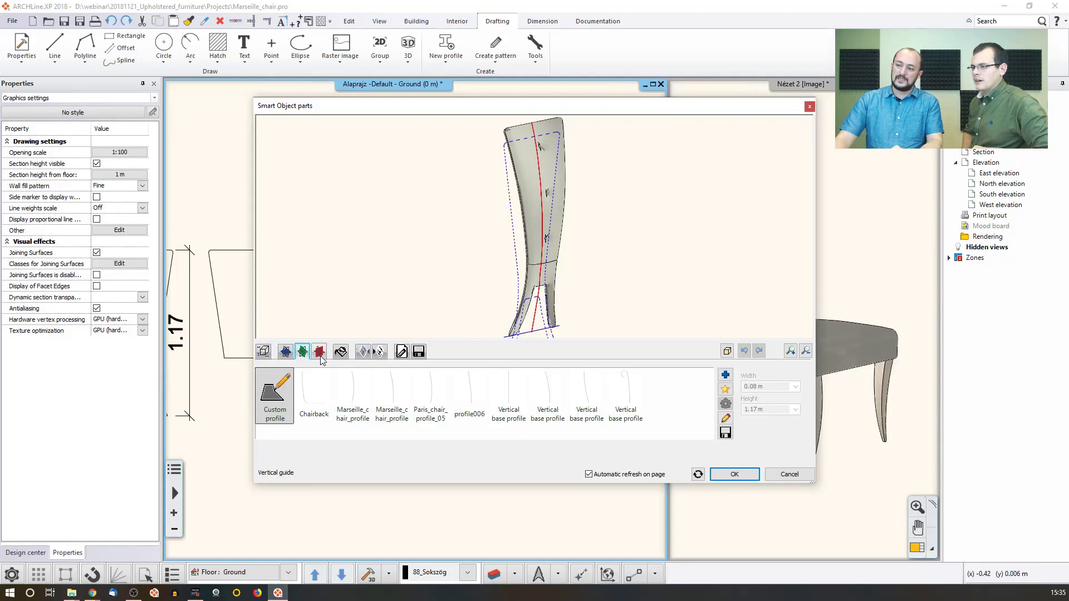
pyautogui.click(319, 355)
pyautogui.click(302, 355)
pyautogui.click(285, 354)
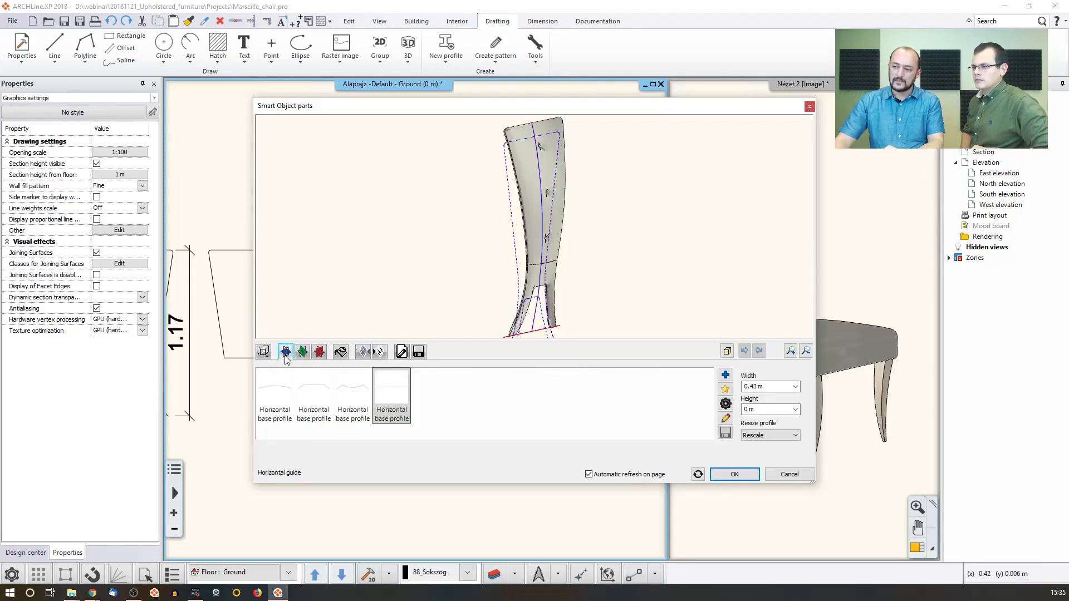
pyautogui.click(379, 352)
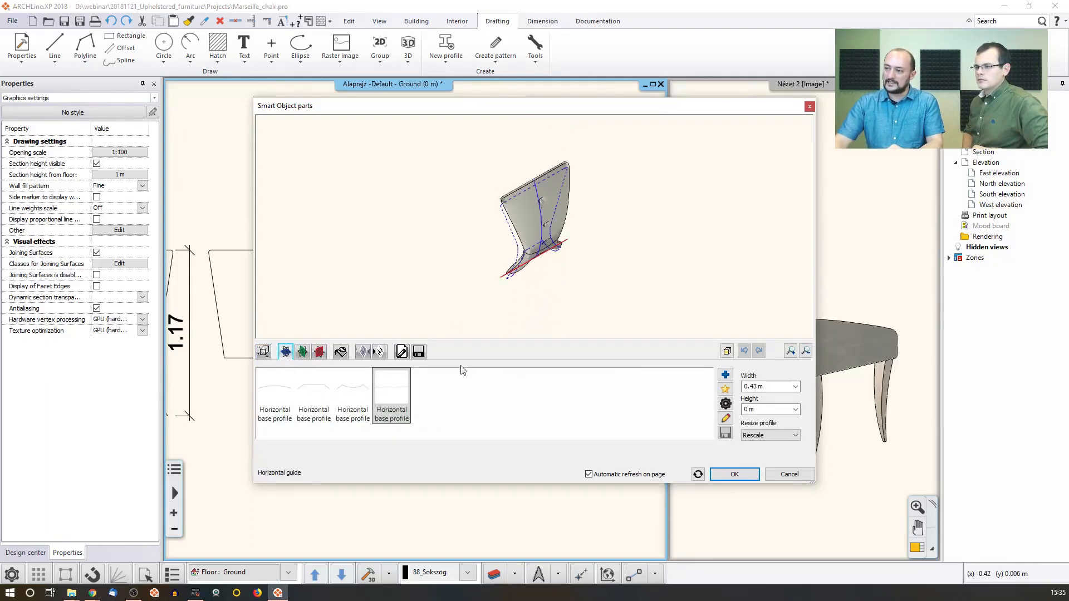
pyautogui.moveTo(380, 249); pyautogui.dragTo(491, 248)
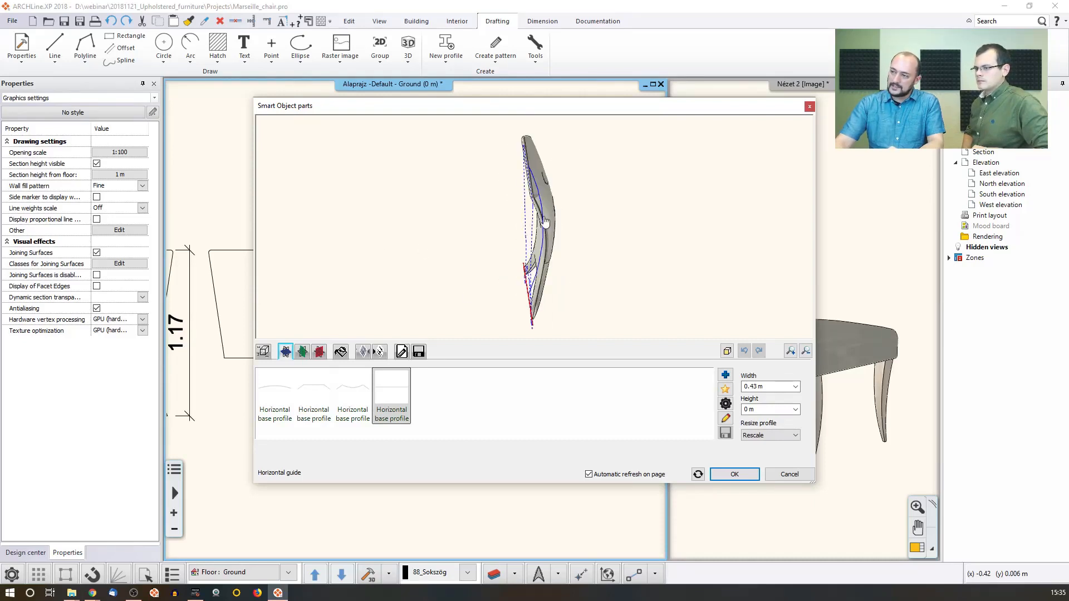
pyautogui.click(302, 352)
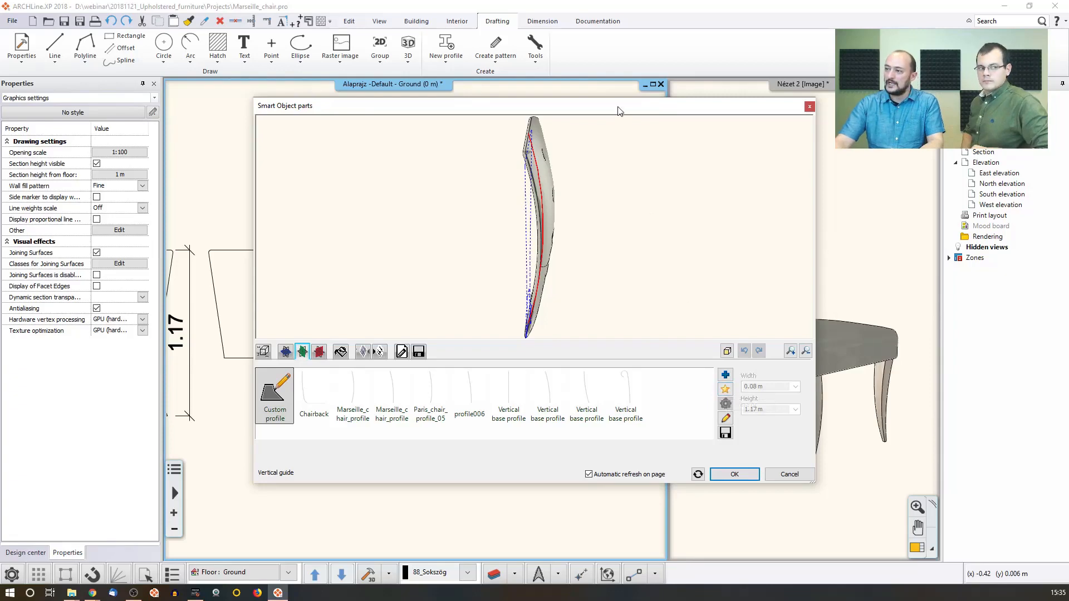
# Compare the backrest part with the drawn profiles in the floor plan, and check its frontal profile and material settings.
pyautogui.moveTo(618, 106); pyautogui.dragTo(653, 471)
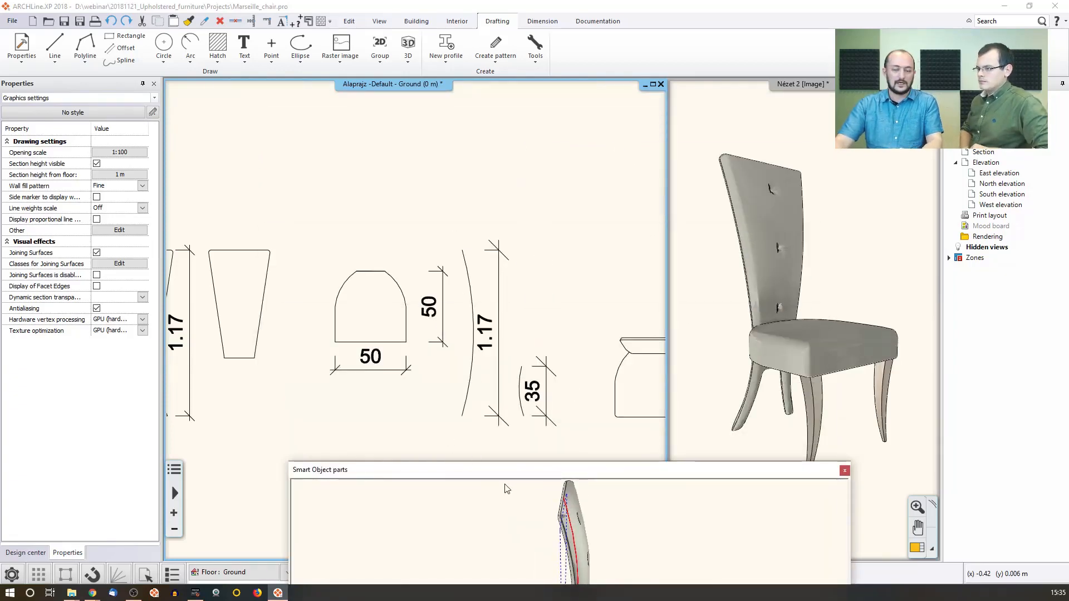
pyautogui.moveTo(556, 469); pyautogui.dragTo(483, 221)
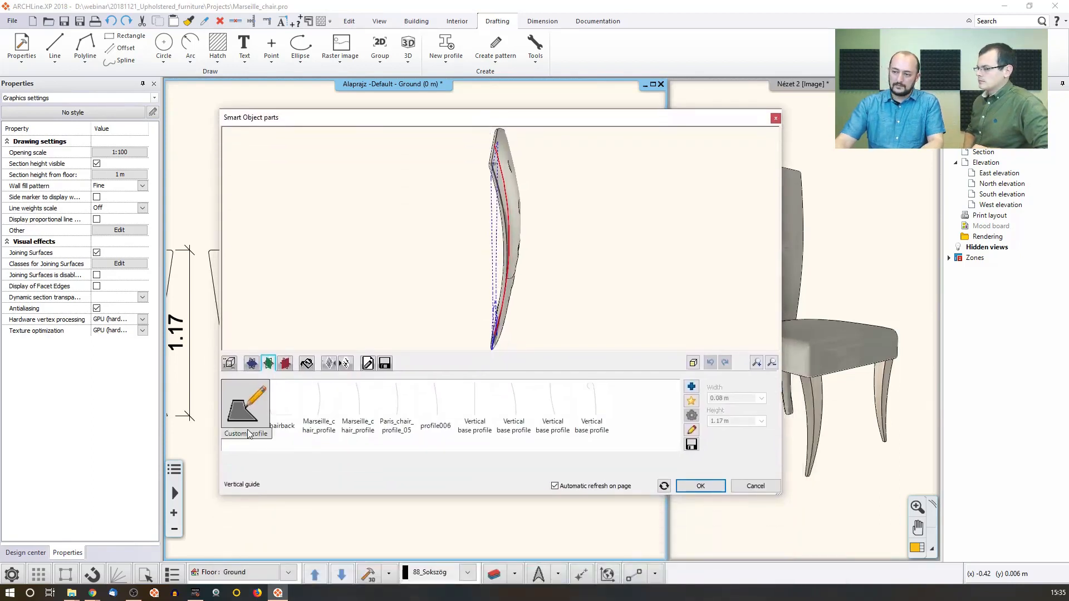
pyautogui.click(285, 363)
pyautogui.moveTo(393, 285); pyautogui.dragTo(540, 267)
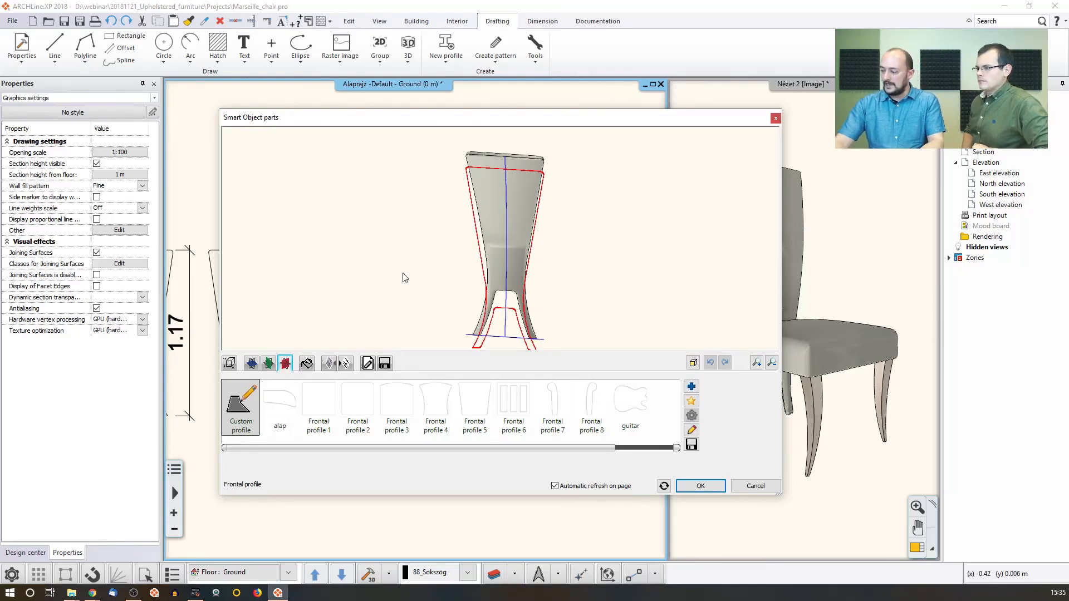
pyautogui.click(306, 364)
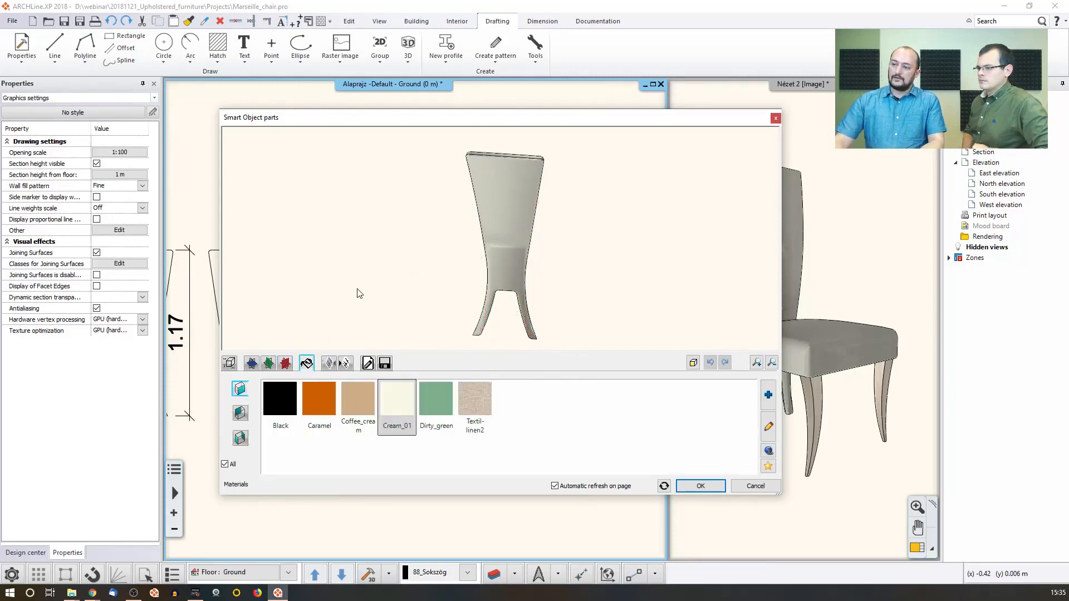
# Examine the two sets of upholstery effect settings for the backrest, viewing the part from the back, side and front.
pyautogui.click(345, 363)
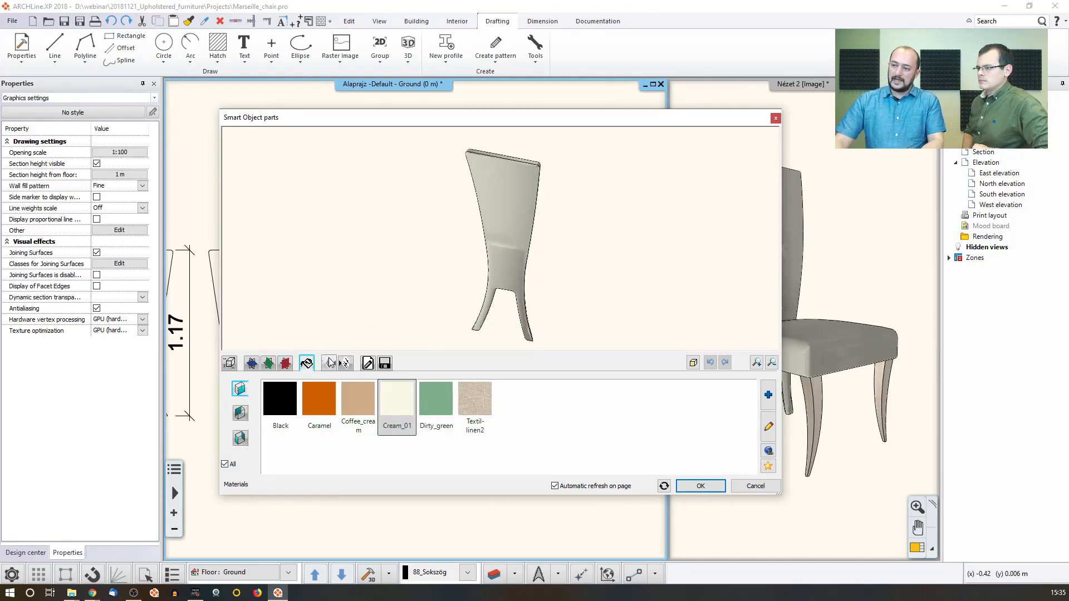
pyautogui.click(330, 364)
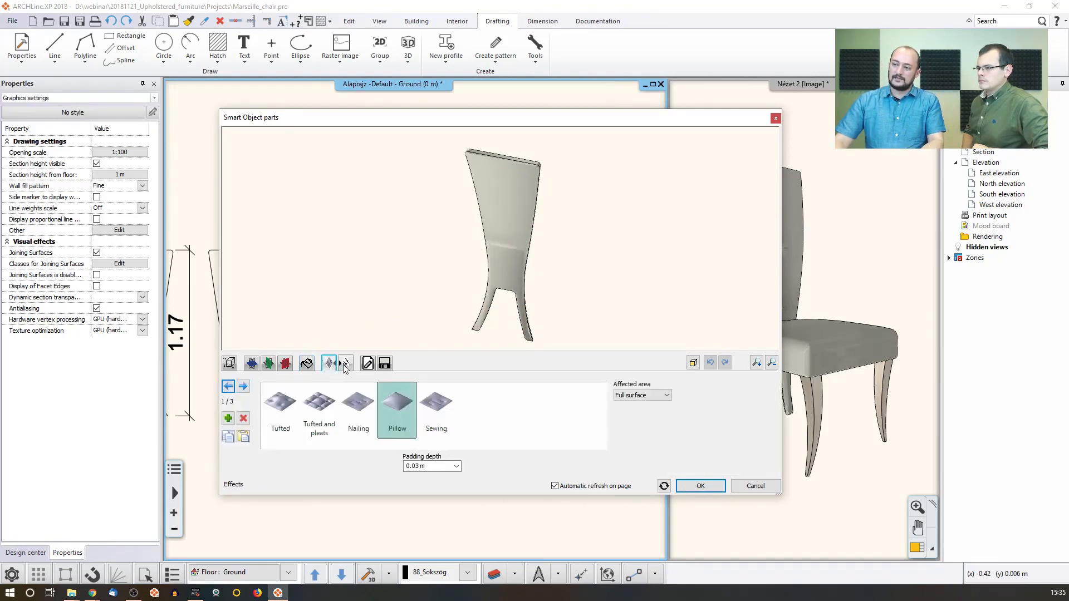
pyautogui.click(345, 363)
pyautogui.click(346, 363)
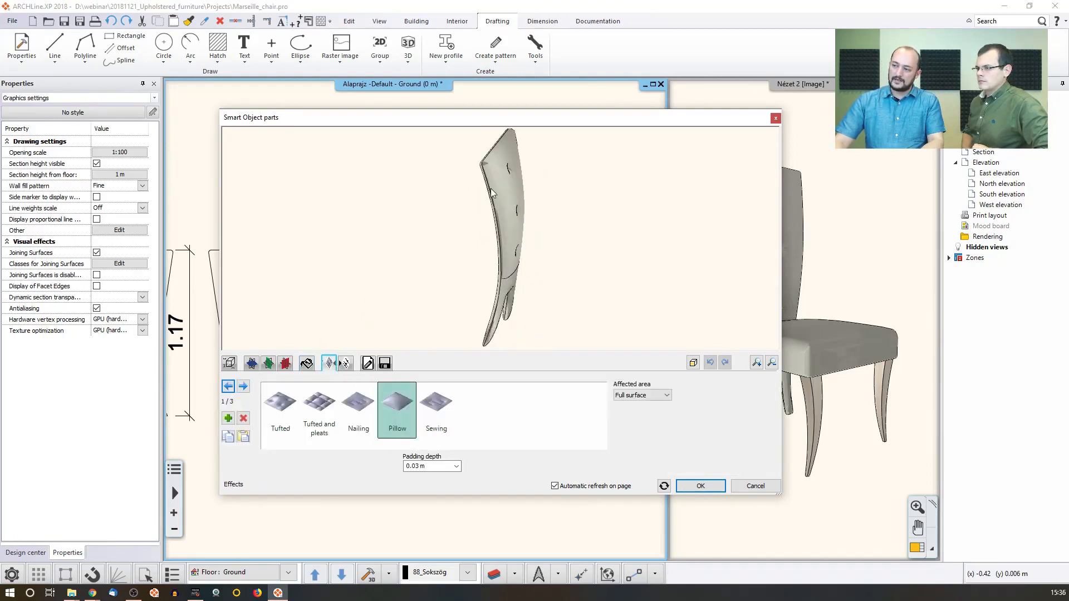
pyautogui.click(345, 364)
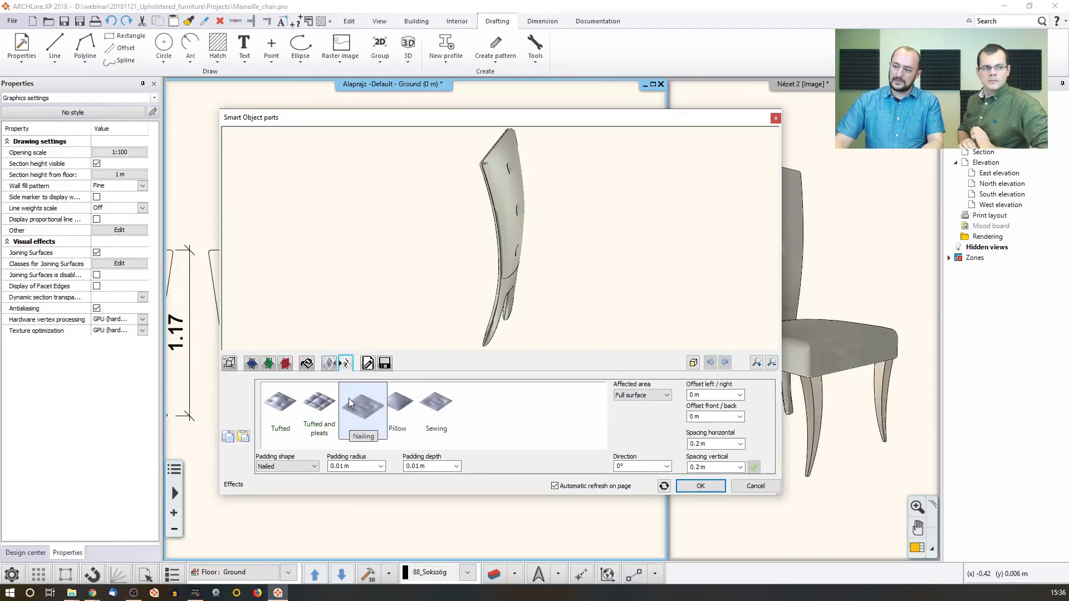
pyautogui.moveTo(404, 310); pyautogui.dragTo(491, 255)
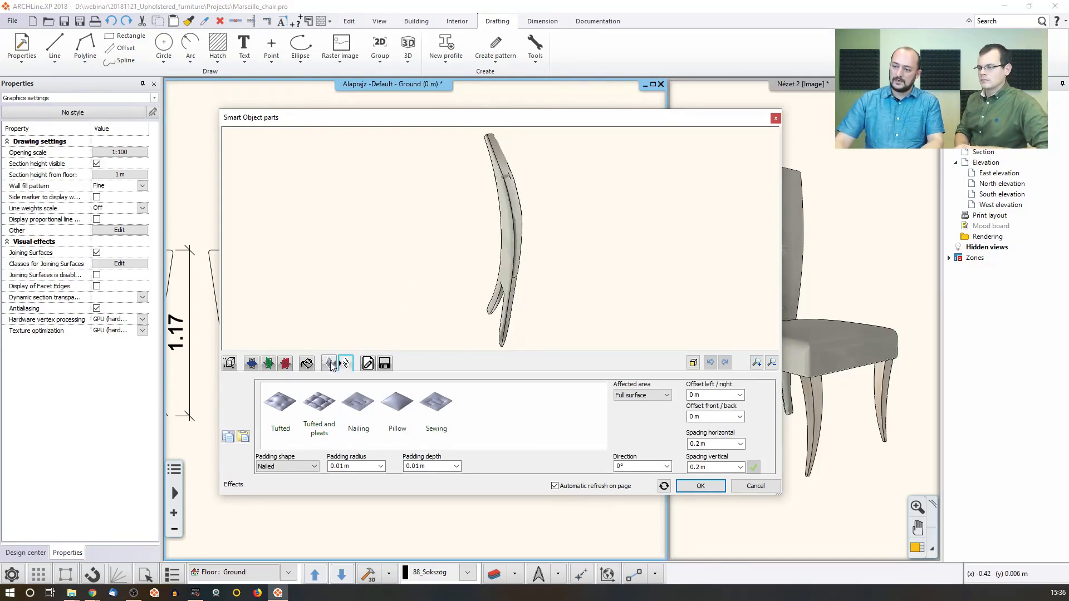
pyautogui.click(330, 363)
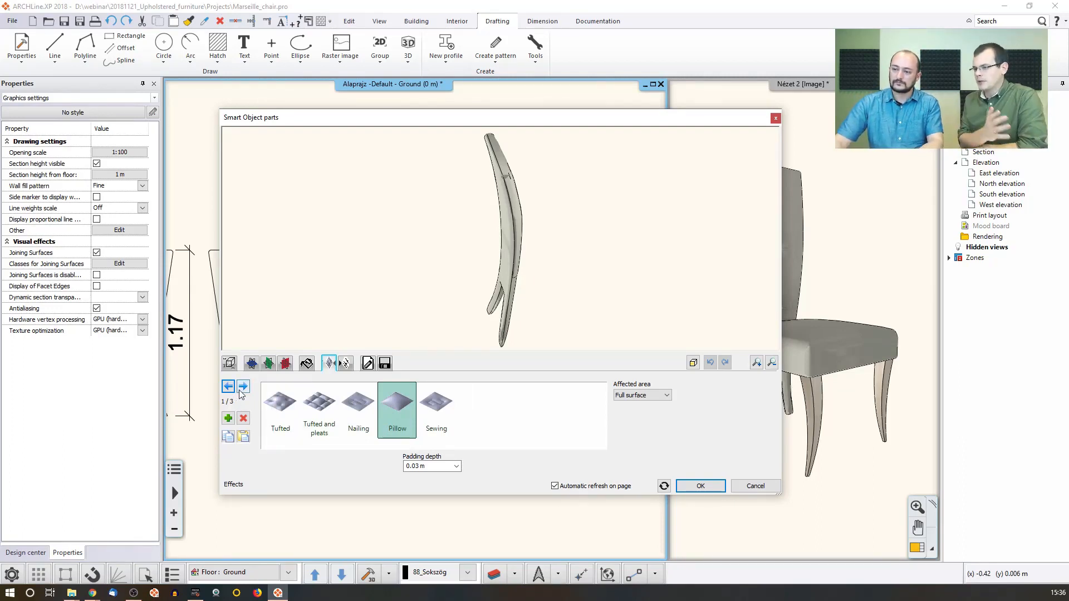
pyautogui.moveTo(369, 333); pyautogui.dragTo(281, 291)
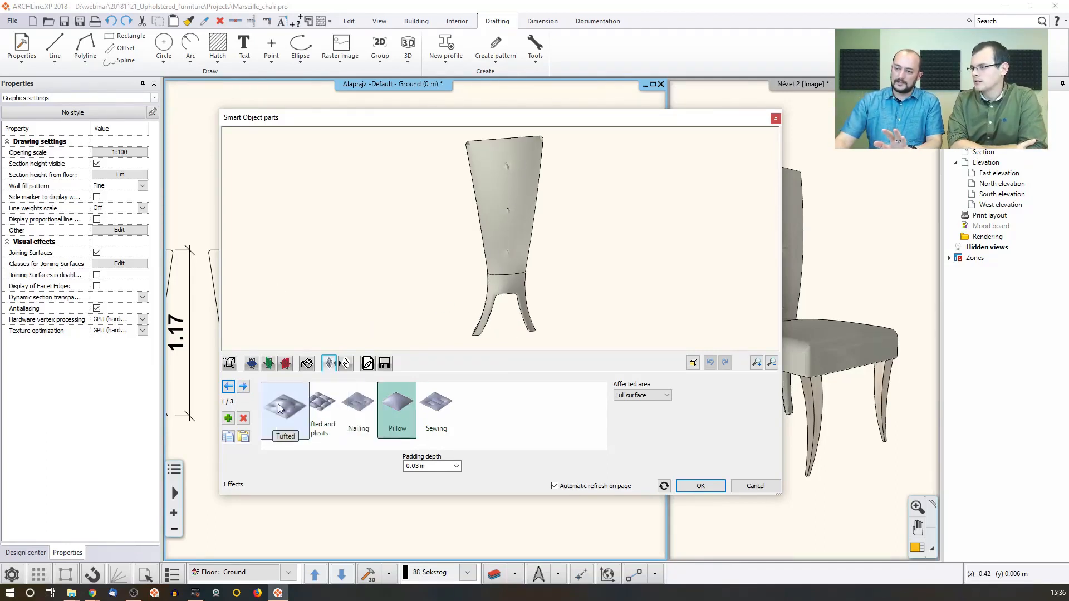
# Examine the backrest's second effect, a pillow on a custom area, and refer to the outlines drawn in the floor plan.
pyautogui.click(242, 390)
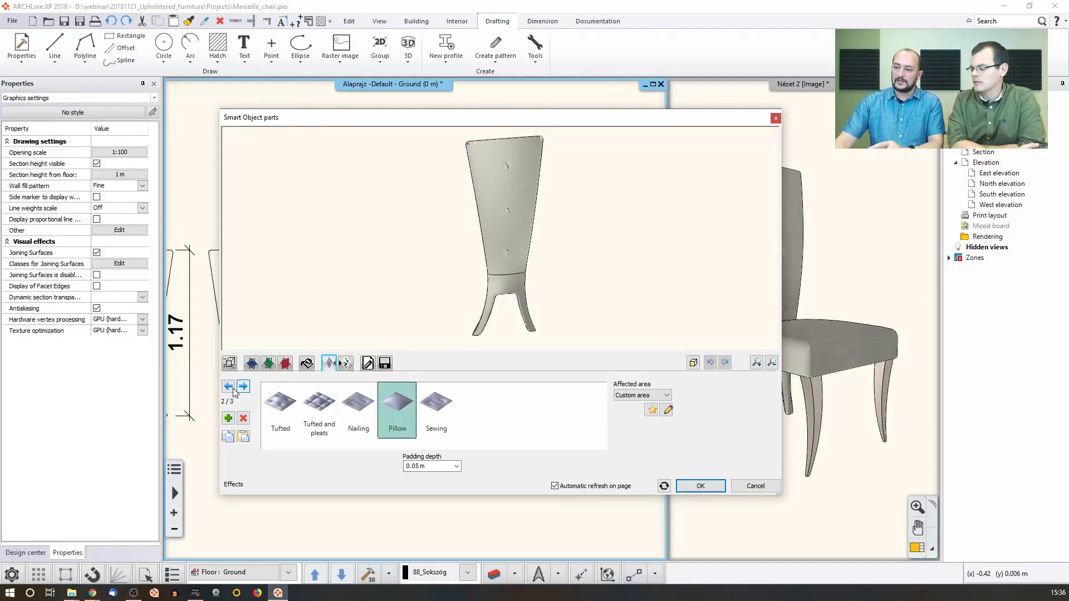
pyautogui.click(244, 390)
pyautogui.click(245, 388)
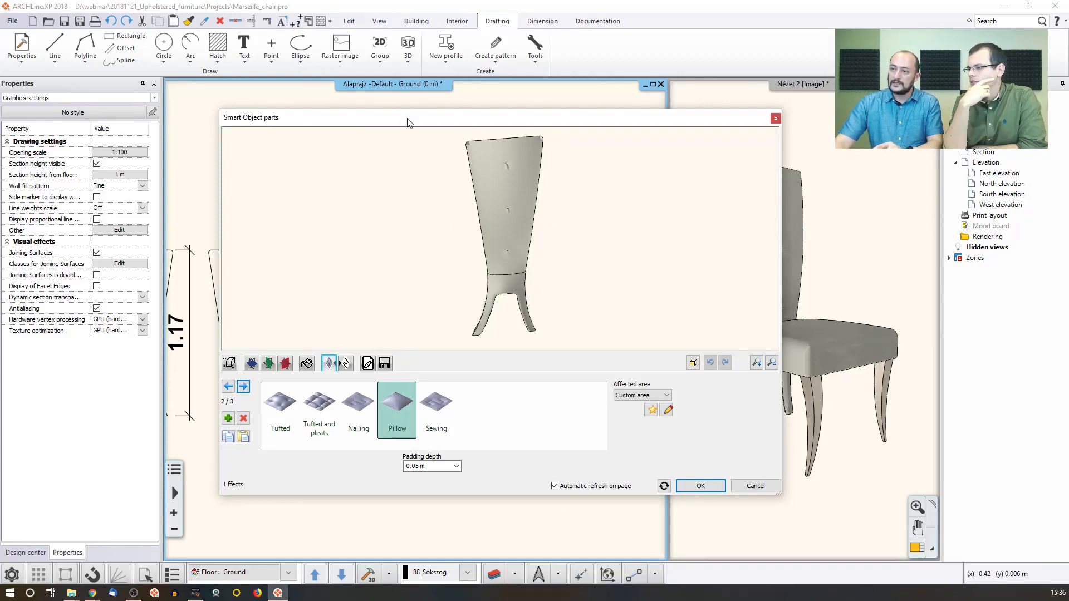
pyautogui.moveTo(409, 118); pyautogui.dragTo(485, 288)
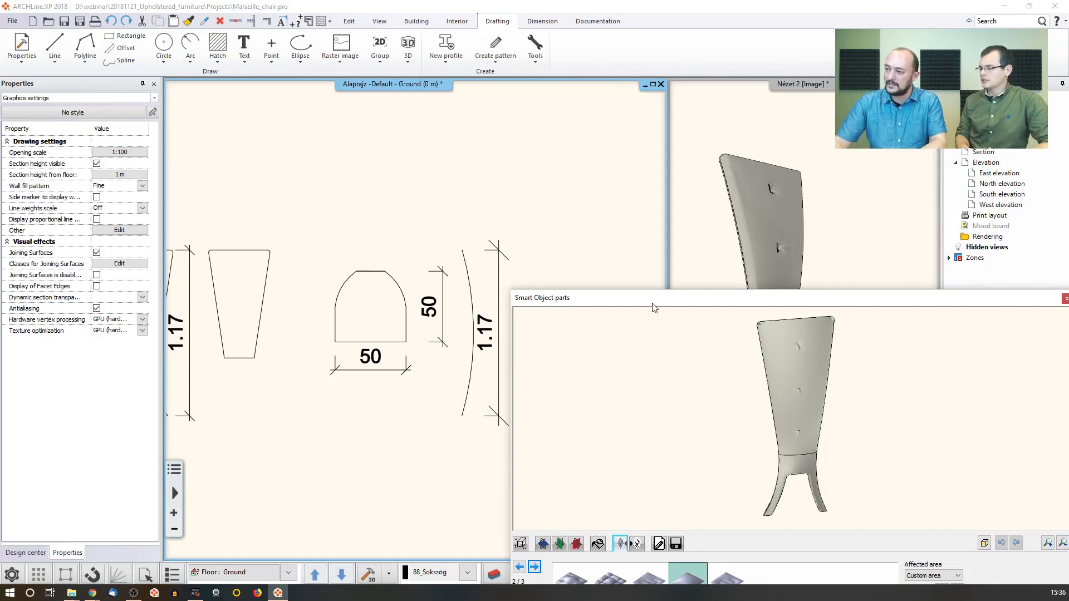
pyautogui.moveTo(654, 308); pyautogui.dragTo(349, 148)
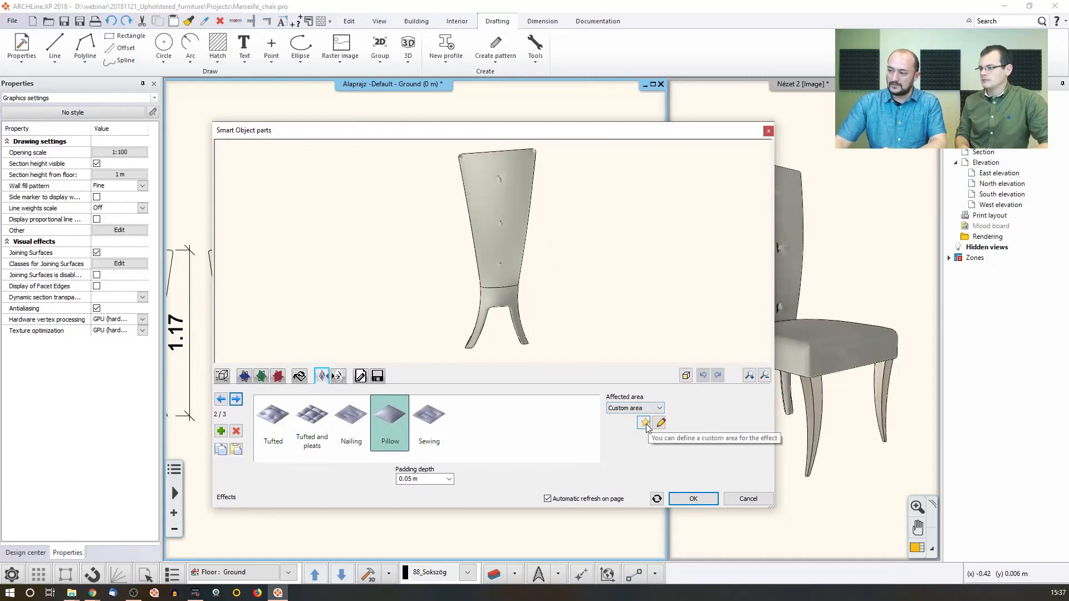
pyautogui.moveTo(322, 129); pyautogui.dragTo(419, 130)
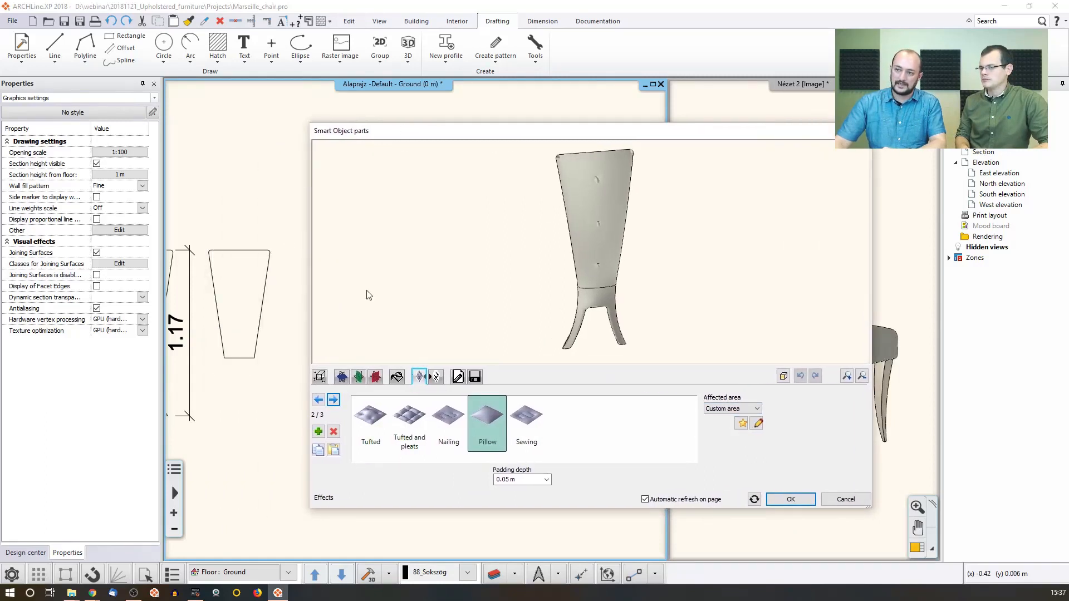
pyautogui.moveTo(620, 140); pyautogui.dragTo(528, 130)
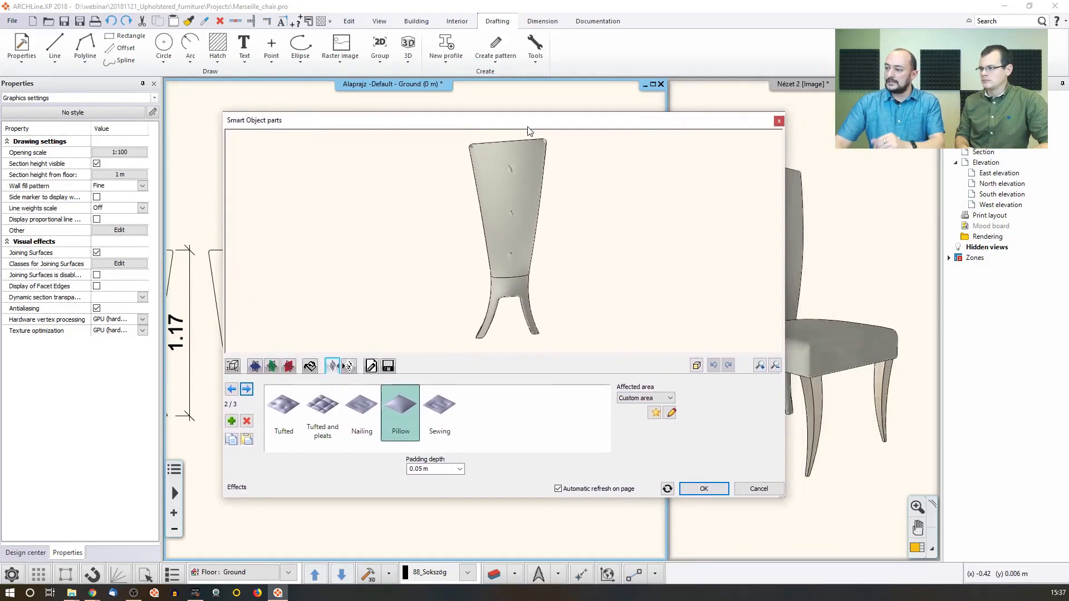
# Try a padding depth of 0.1 m on the backrest's custom-area pillow effect and inspect the part from the side.
pyautogui.click(436, 469)
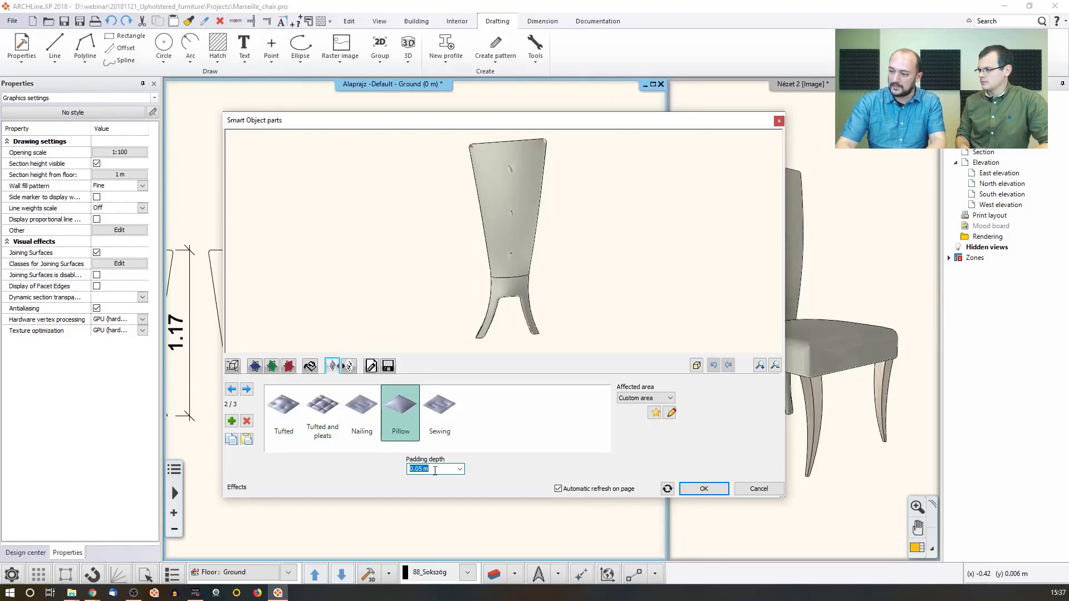
pyautogui.write('0,1')
pyautogui.press('Return')
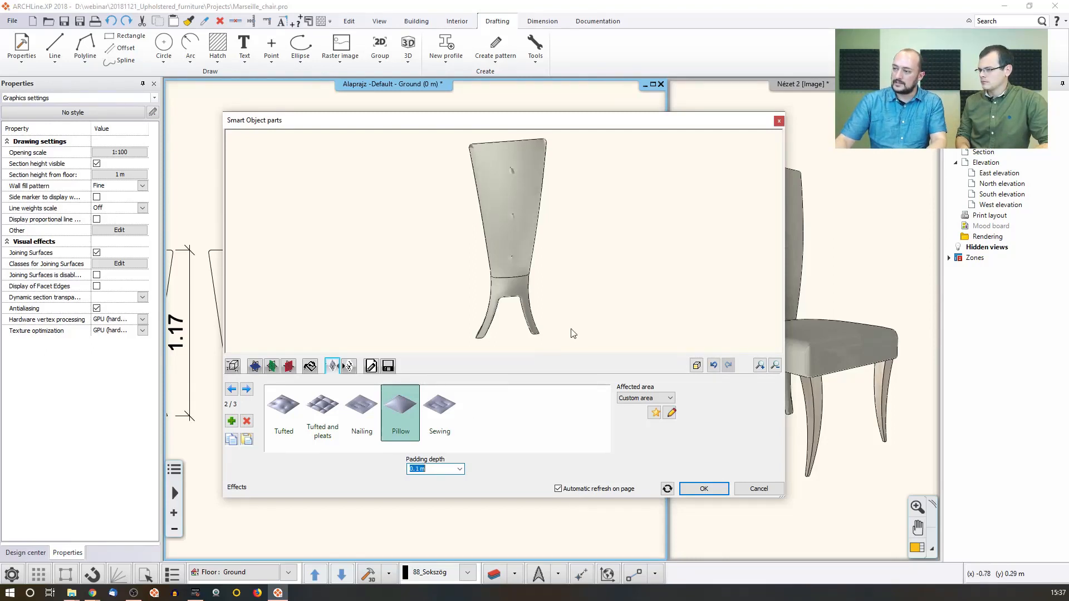
pyautogui.moveTo(571, 329); pyautogui.dragTo(687, 270)
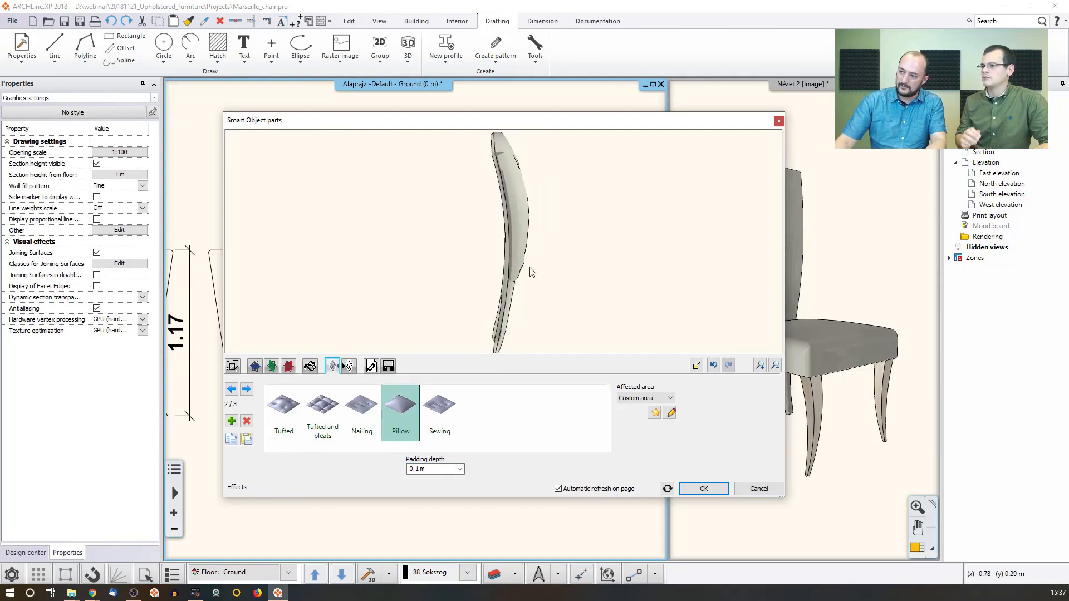
pyautogui.moveTo(538, 178); pyautogui.dragTo(555, 290)
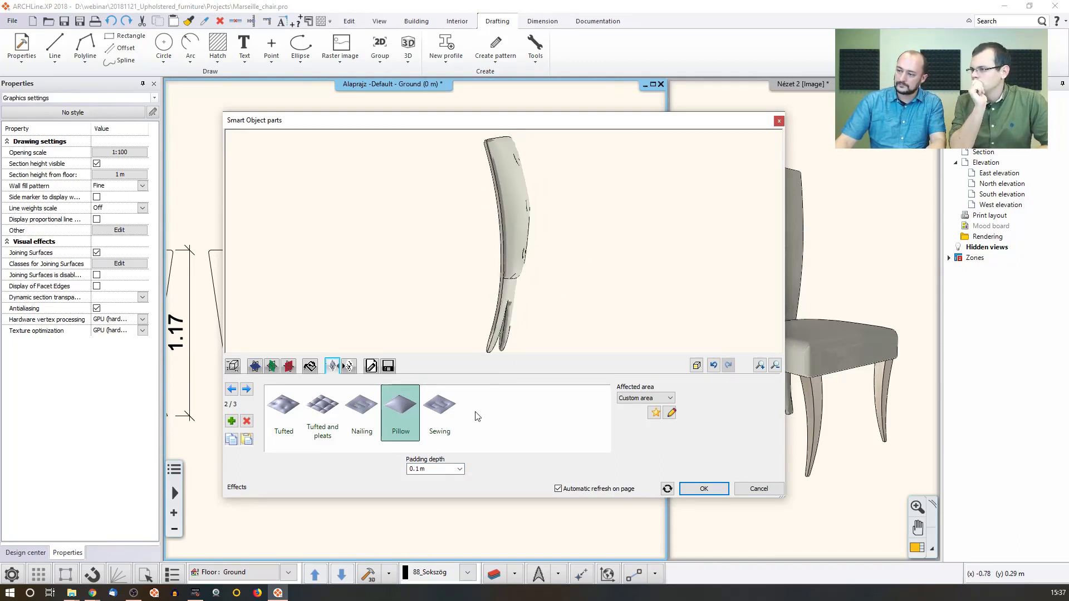
# Set the custom-area pillow effect's padding depth back to 0.05 m and turn the backrest towards the front.
pyautogui.doubleClick(440, 468)
pyautogui.write('0,05')
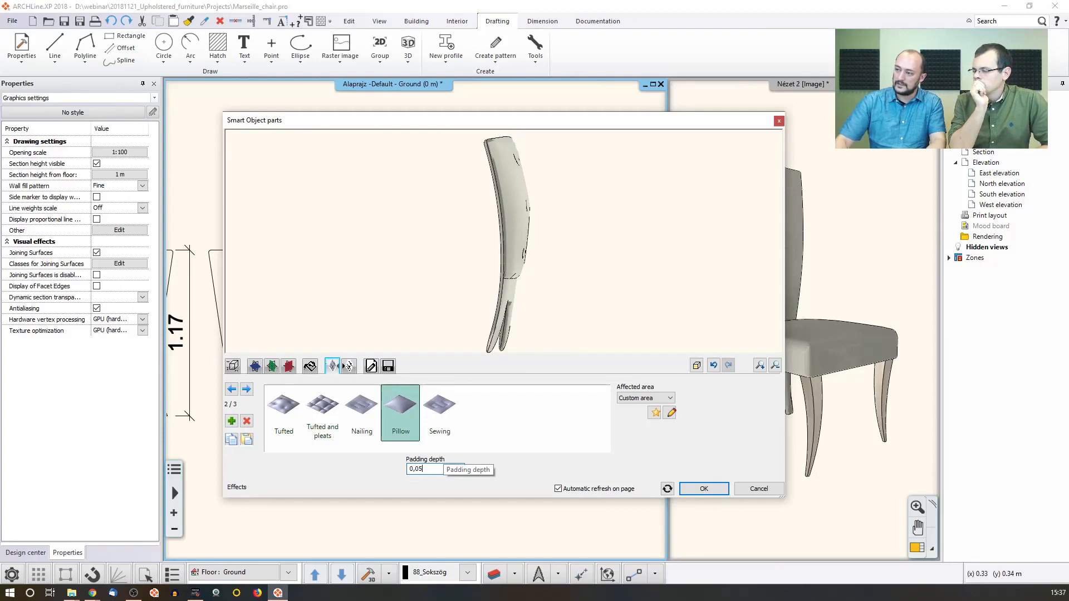
pyautogui.press('Return')
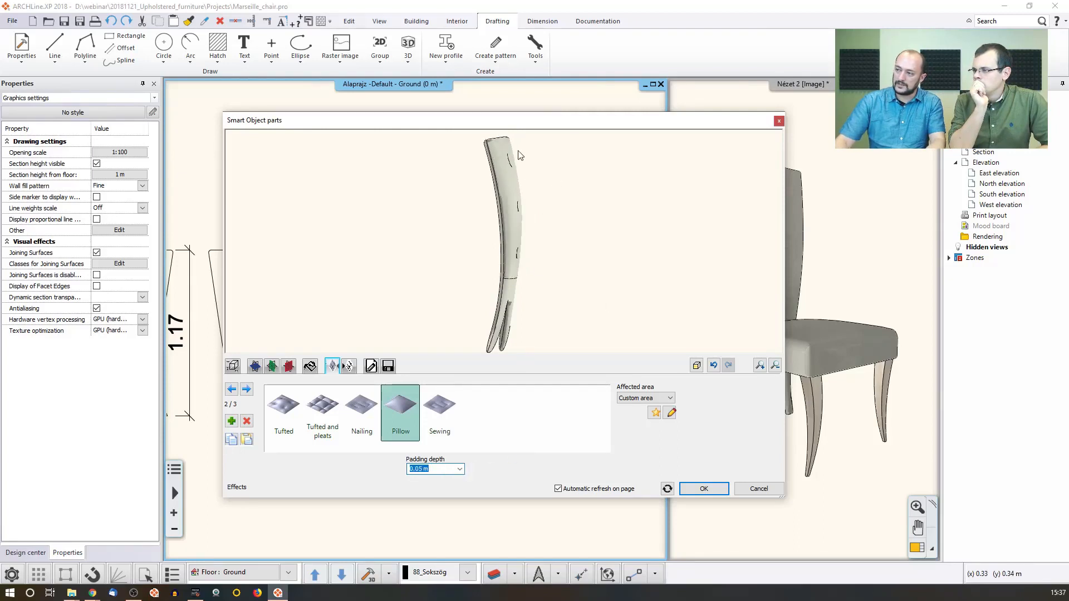
pyautogui.moveTo(574, 239); pyautogui.dragTo(509, 268)
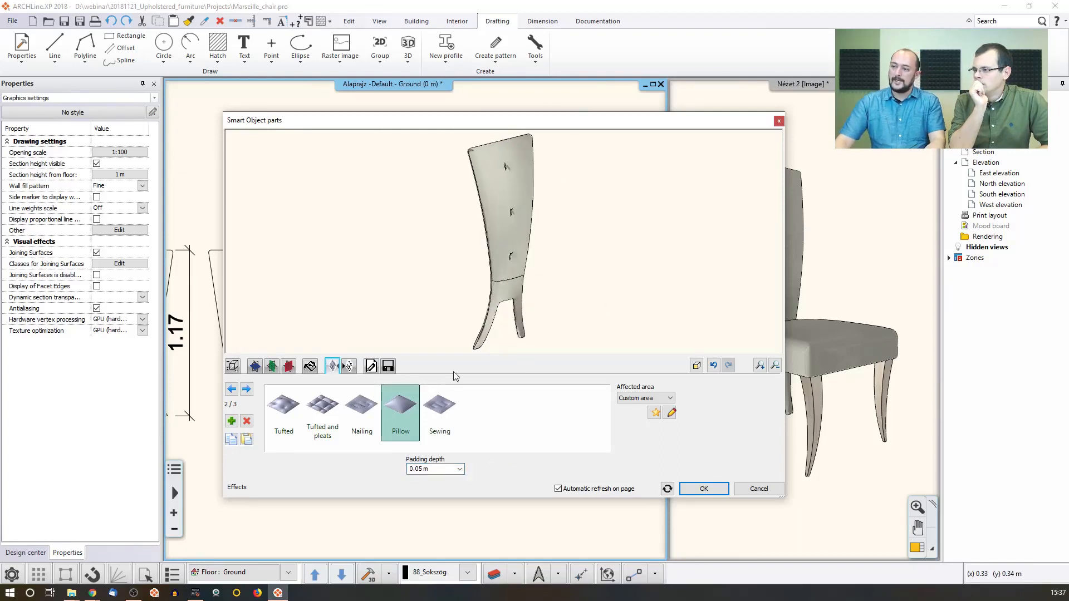
# Examine the padding radius and padding depth settings of the backrest's third effect, the tufted one.
pyautogui.click(246, 390)
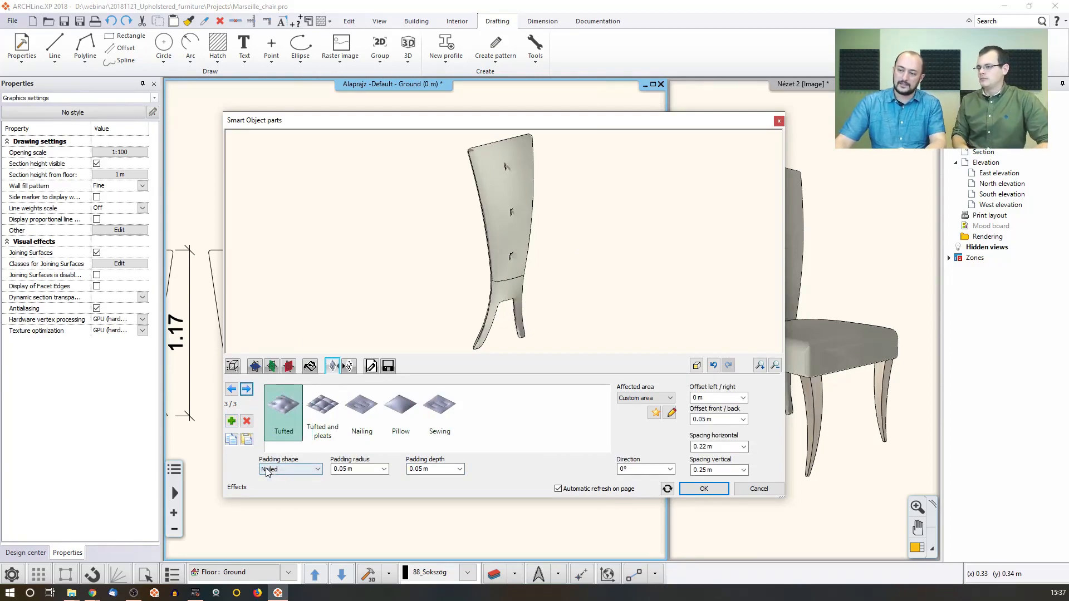
pyautogui.moveTo(484, 263); pyautogui.dragTo(504, 265)
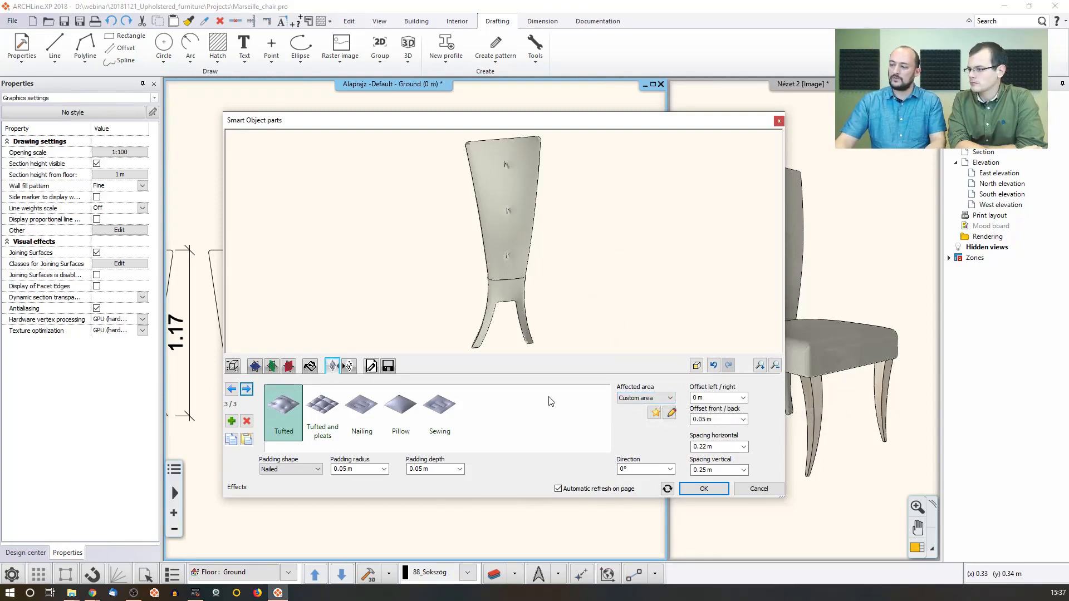
pyautogui.click(348, 469)
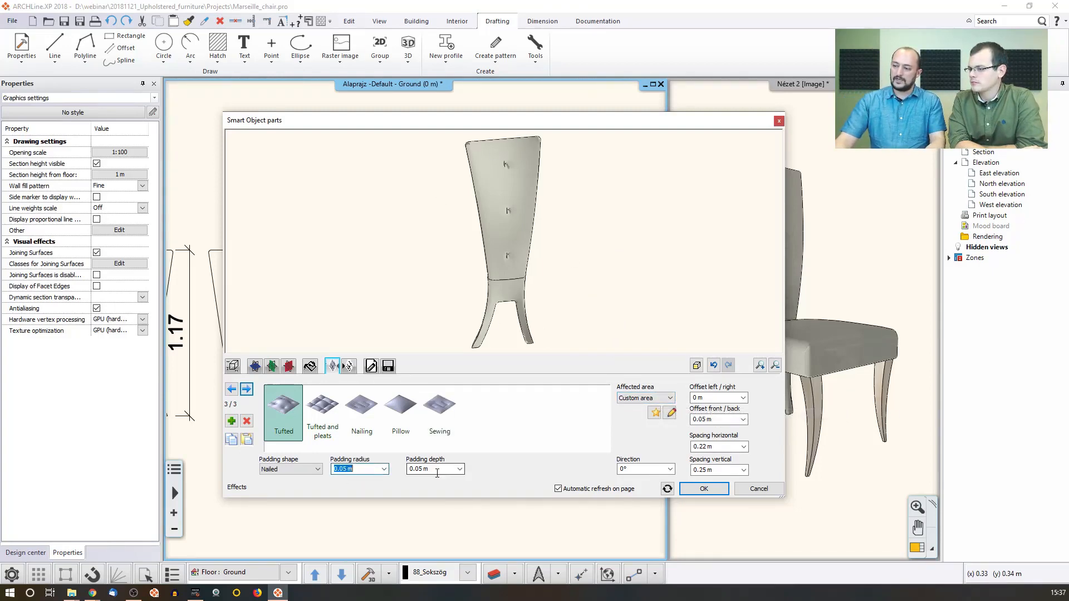
pyautogui.click(440, 470)
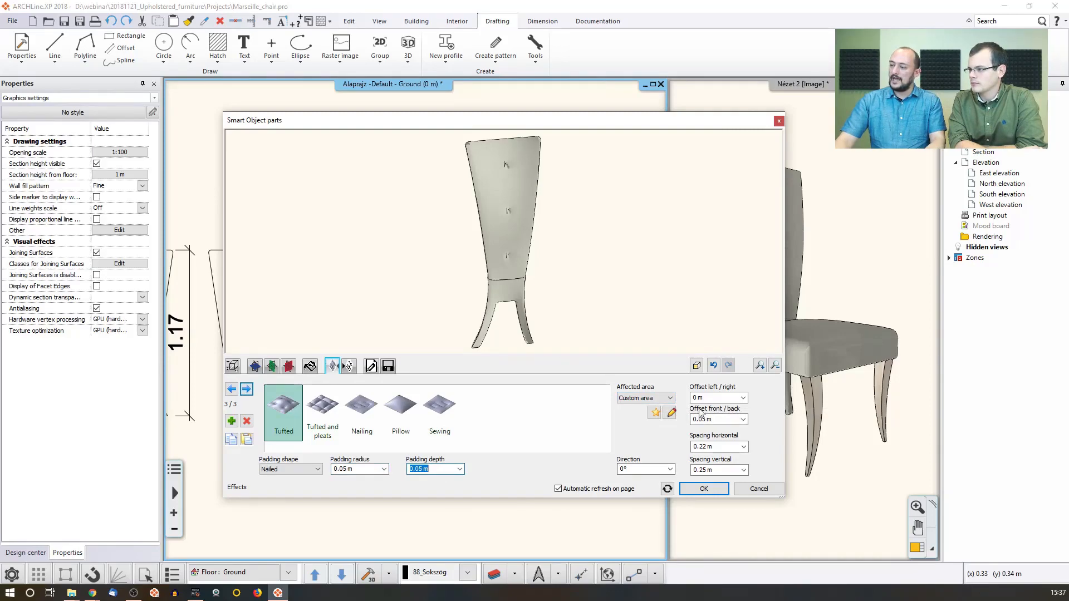
# Try the Pointed 1 and Pointed 2 padding shapes on the backrest's tufted effect.
pyautogui.click(306, 472)
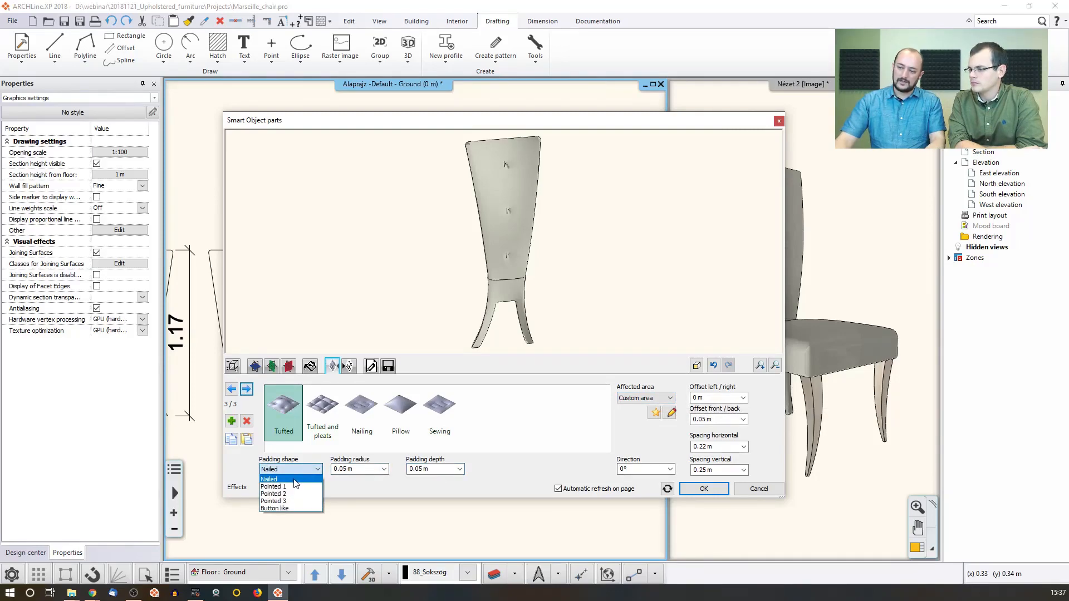
pyautogui.click(289, 482)
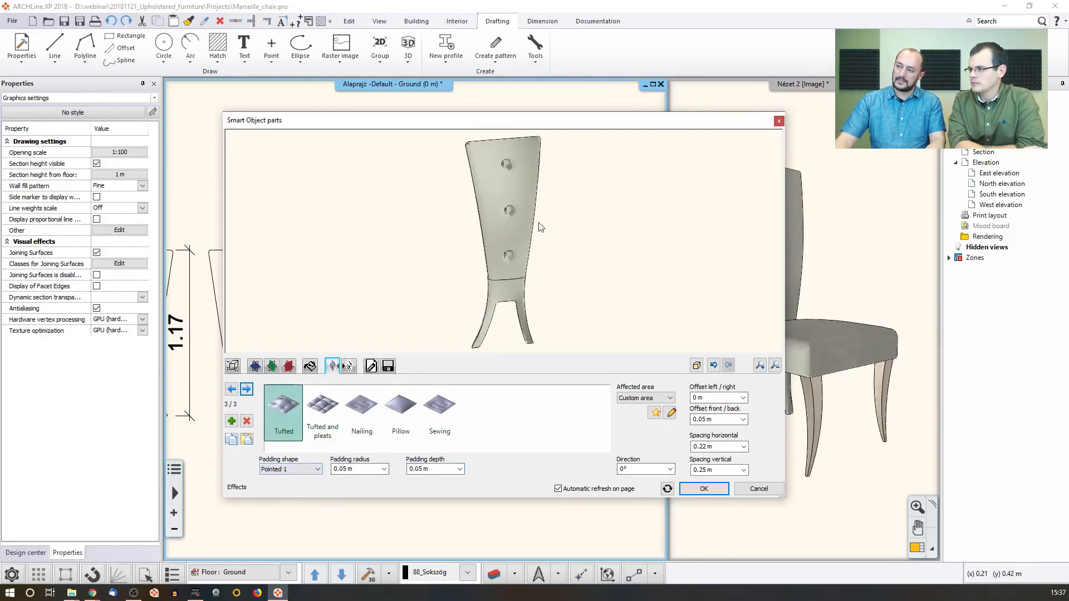
pyautogui.click(291, 470)
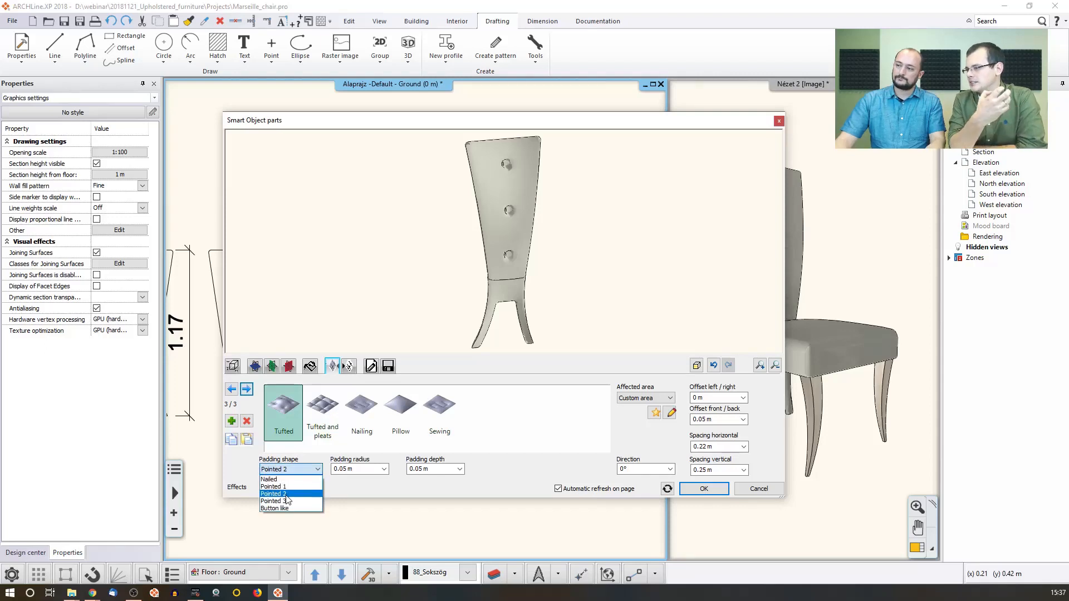
pyautogui.click(285, 495)
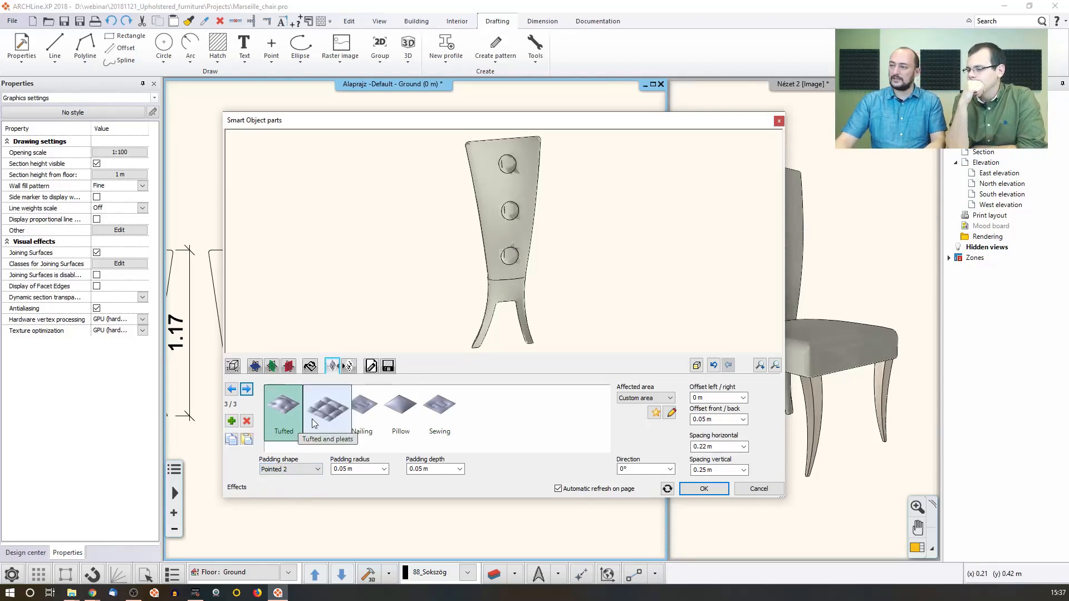
# Set the tufted effect's padding shape to Button like and view the backrest from straight in front.
pyautogui.click(308, 472)
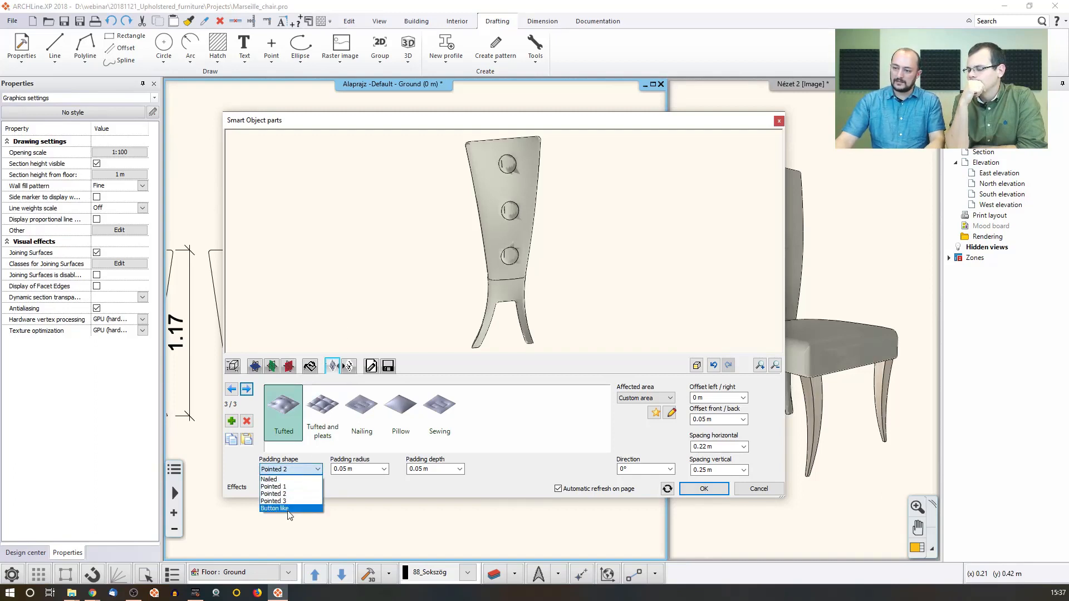
pyautogui.moveTo(410, 266)
pyautogui.mouseDown()
pyautogui.moveTo(340, 267)
pyautogui.moveTo(398, 267)
pyautogui.mouseUp()
pyautogui.moveTo(517, 193); pyautogui.dragTo(523, 192)
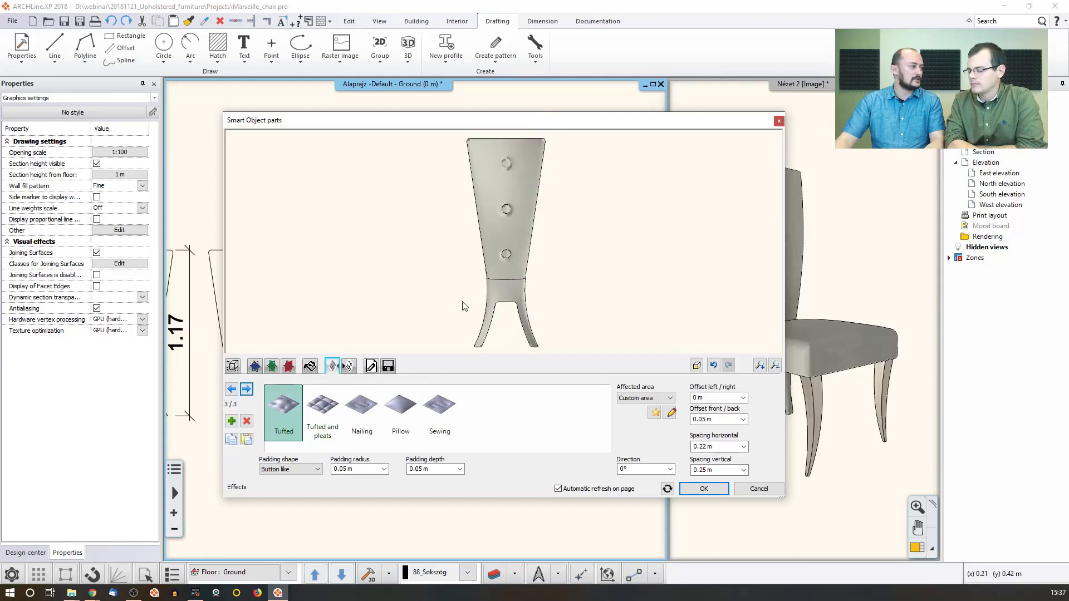
# Review the tufted effect's padding shape options and the backrest's library saving options, and return to the chair assembly.
pyautogui.click(303, 471)
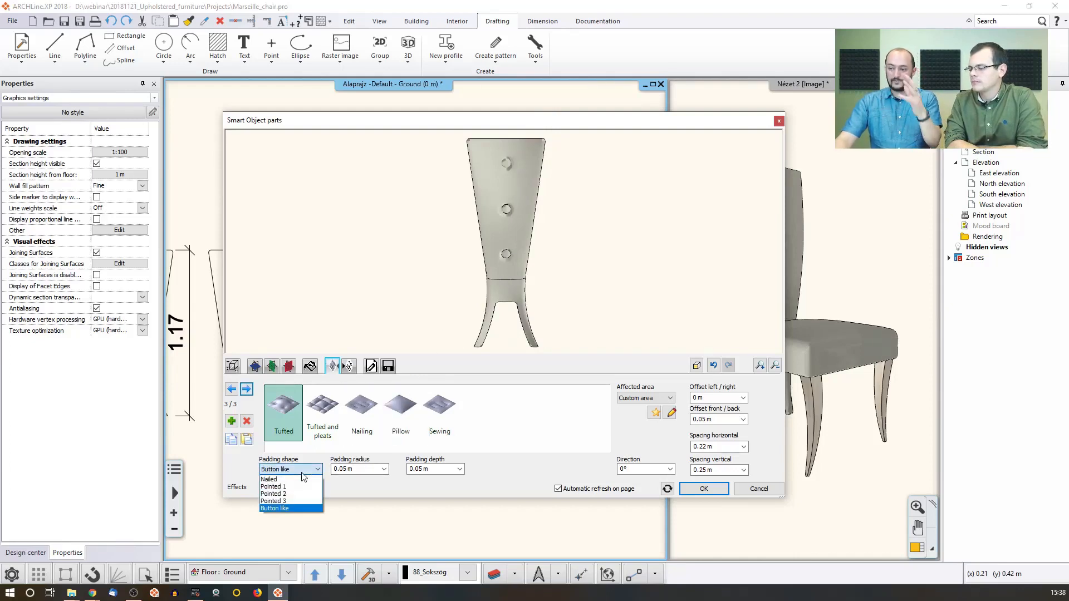
pyautogui.click(533, 476)
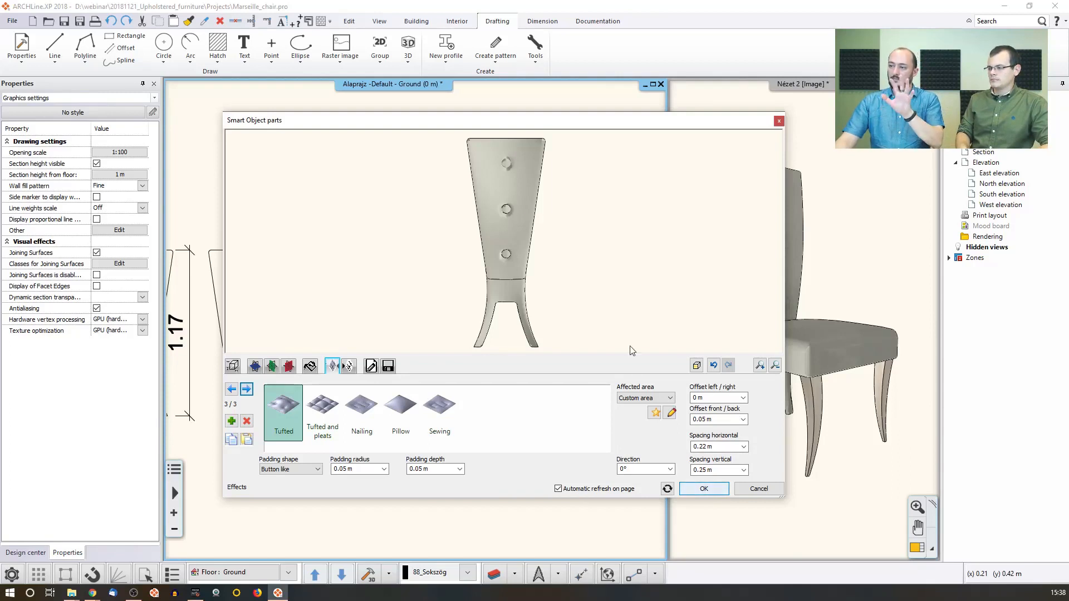
pyautogui.click(704, 488)
pyautogui.click(585, 341)
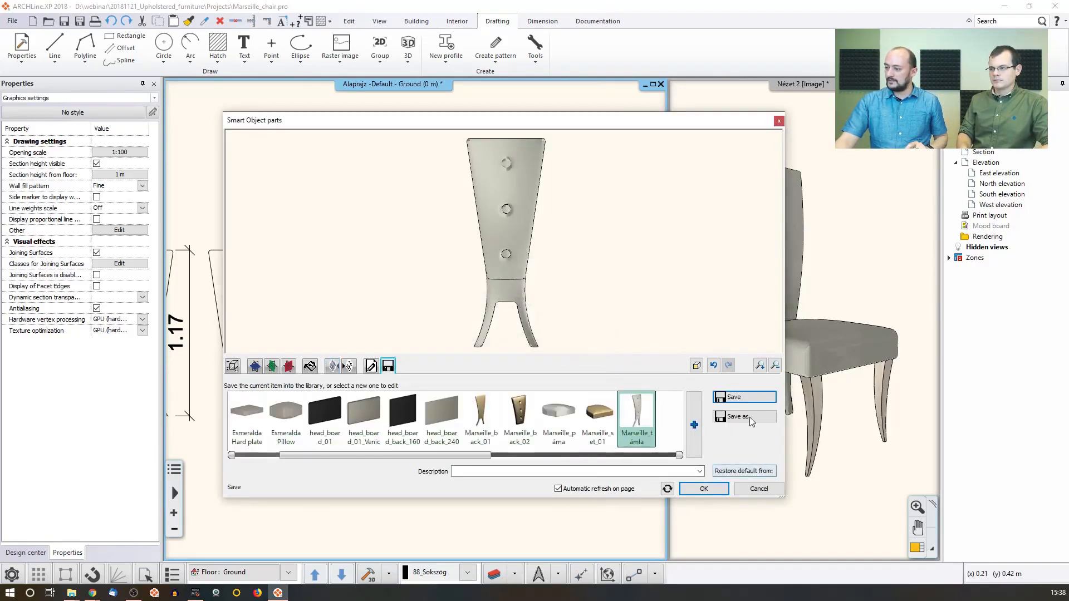
pyautogui.click(719, 471)
pyautogui.click(526, 333)
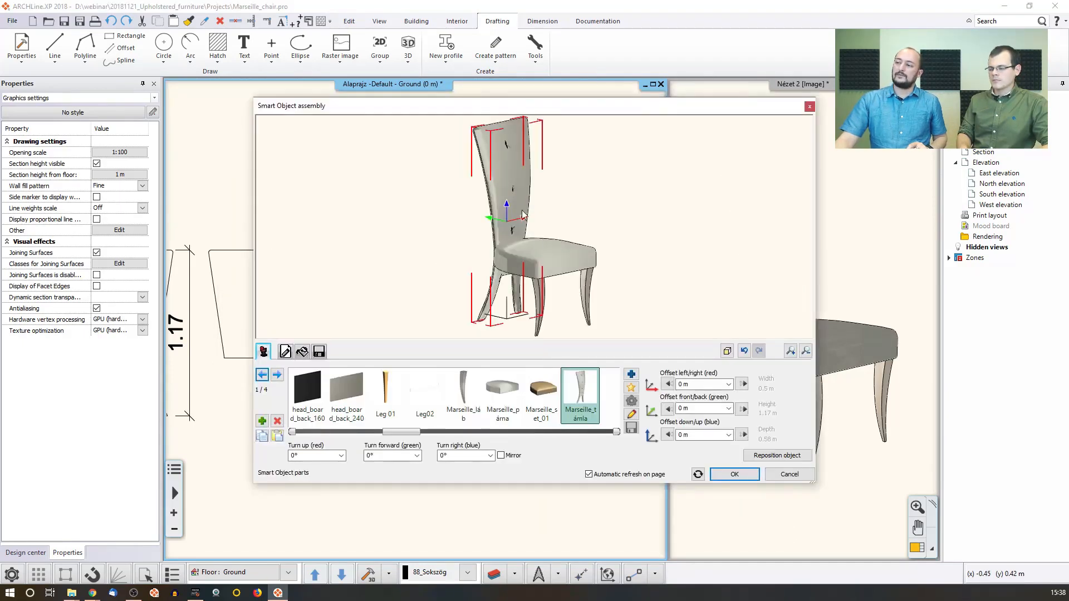
# Select the seat cushion and the front leg in the chair assembly, and open the leg's loft definition to view its path.
pyautogui.click(555, 255)
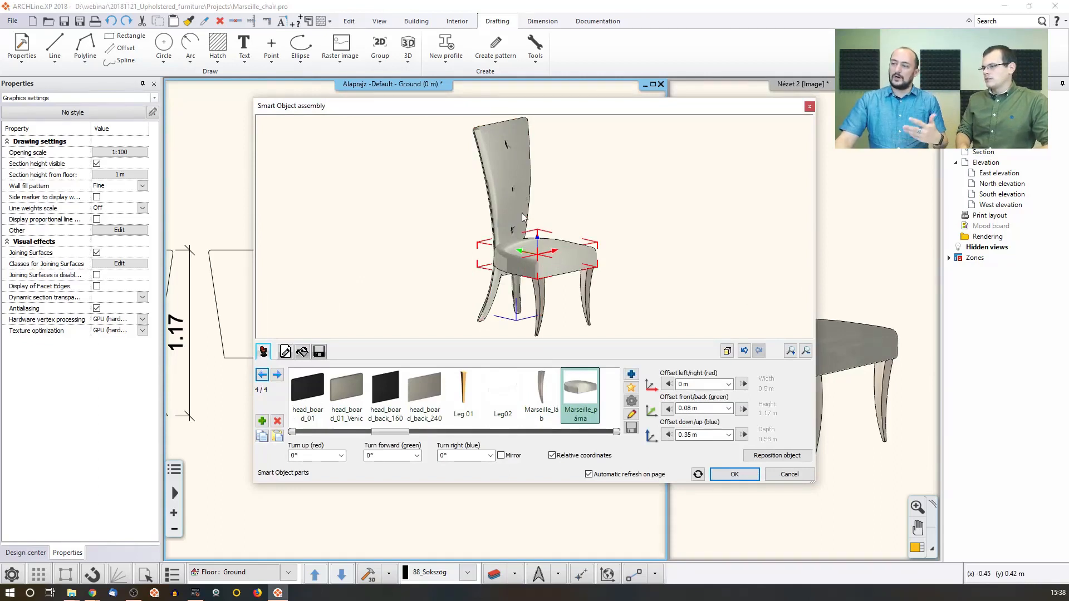
pyautogui.click(545, 299)
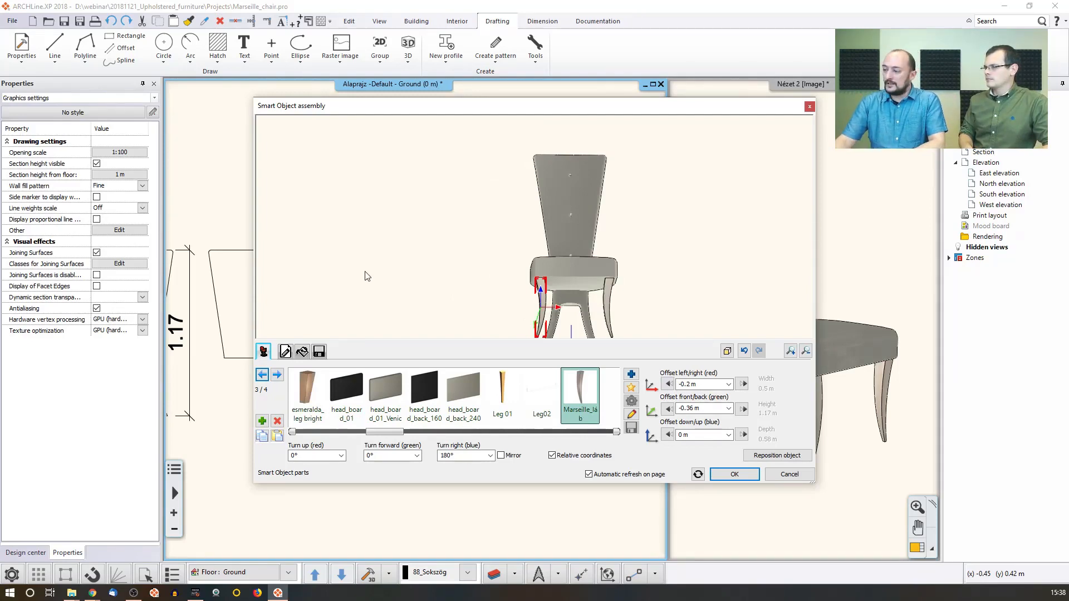
pyautogui.click(632, 414)
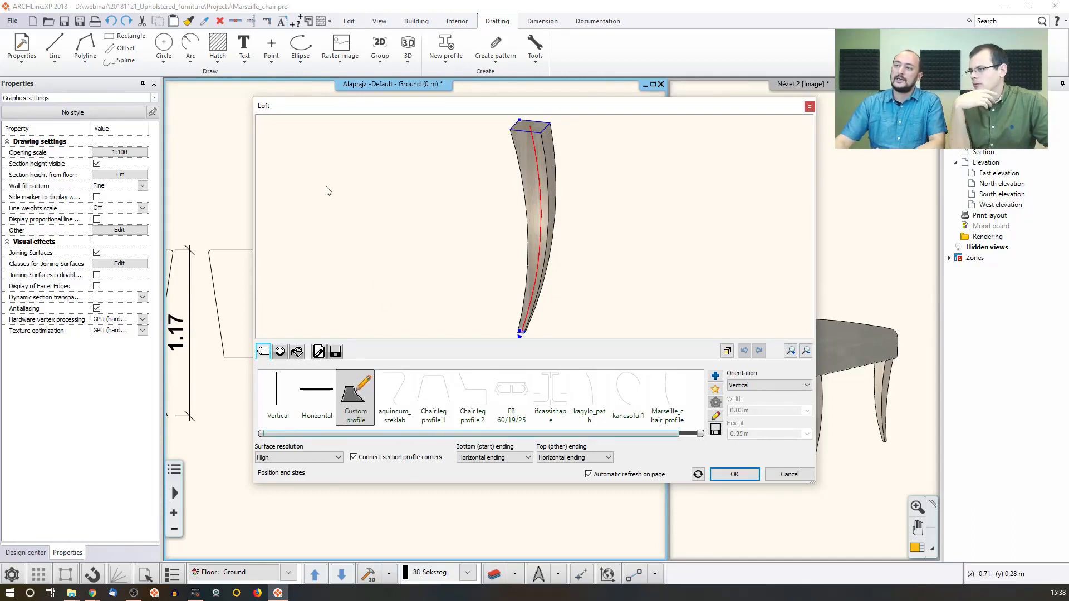
pyautogui.moveTo(305, 111)
pyautogui.mouseDown()
pyautogui.moveTo(668, 349)
pyautogui.moveTo(295, 121)
pyautogui.mouseUp()
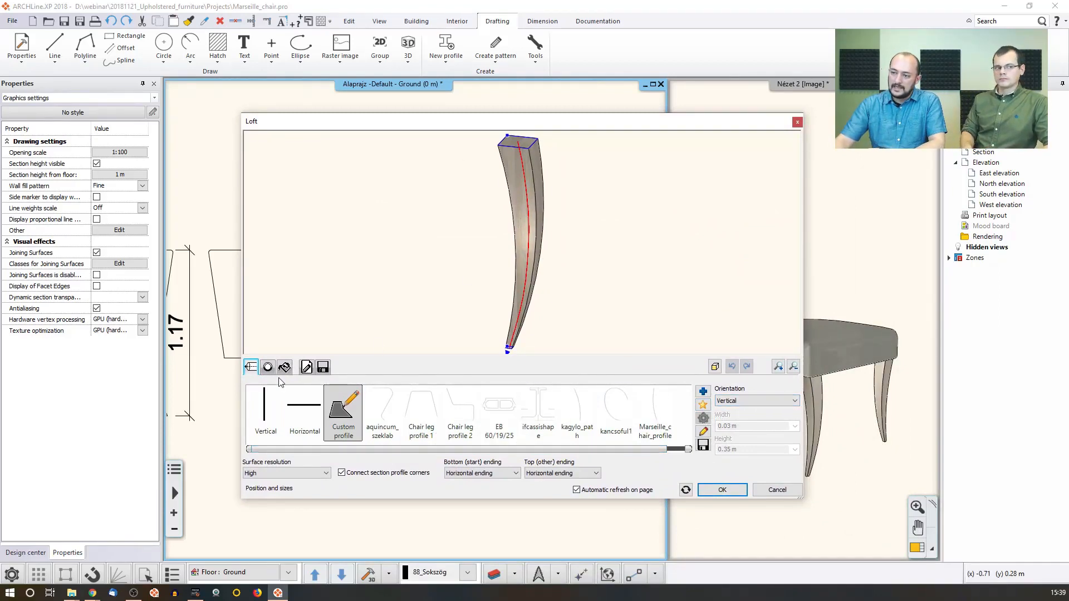
# Examine the path position, width and height of each section profile in the leg's loft, and return to the chair assembly.
pyautogui.click(268, 368)
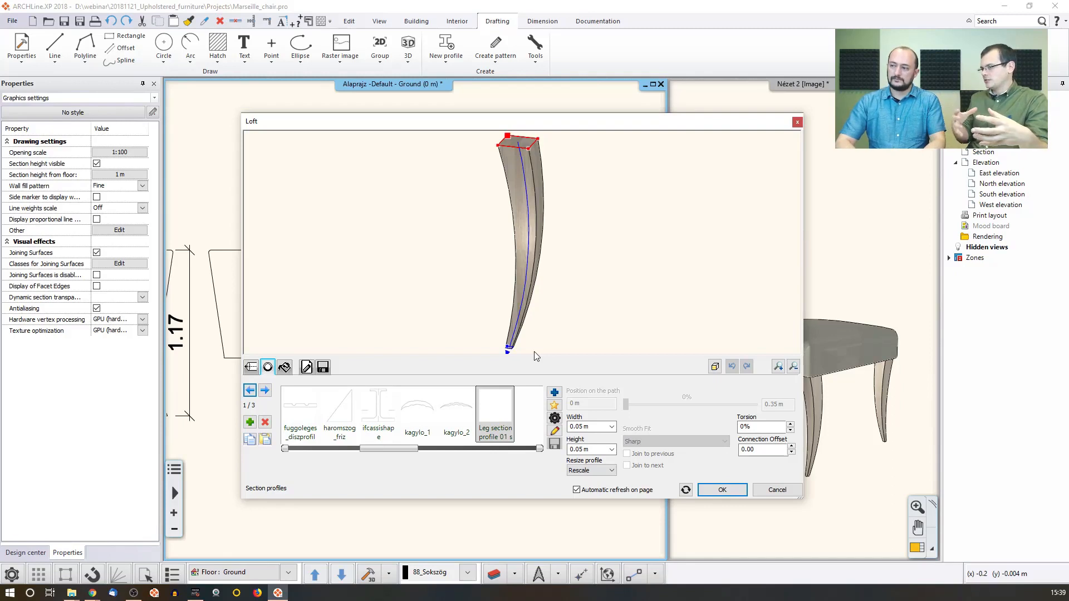
pyautogui.click(265, 390)
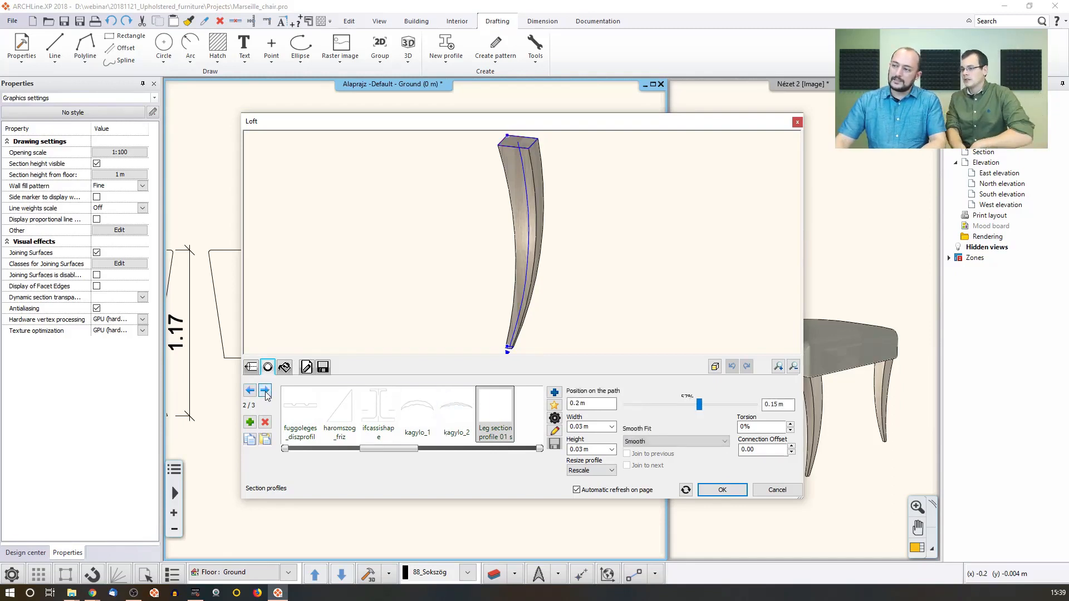
pyautogui.click(265, 391)
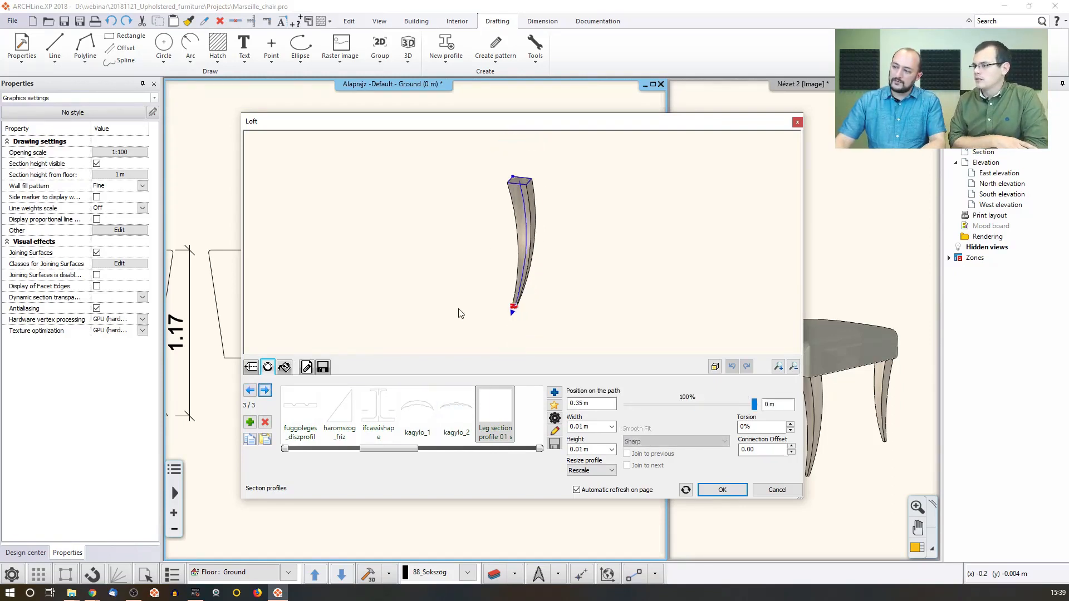
pyautogui.click(265, 391)
pyautogui.click(265, 391)
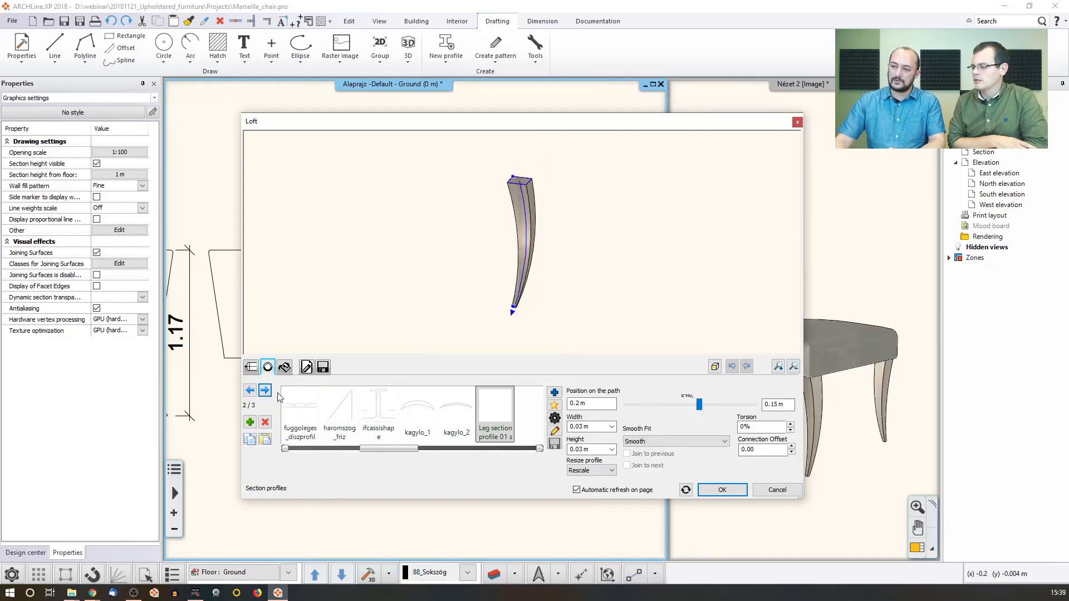
pyautogui.click(265, 391)
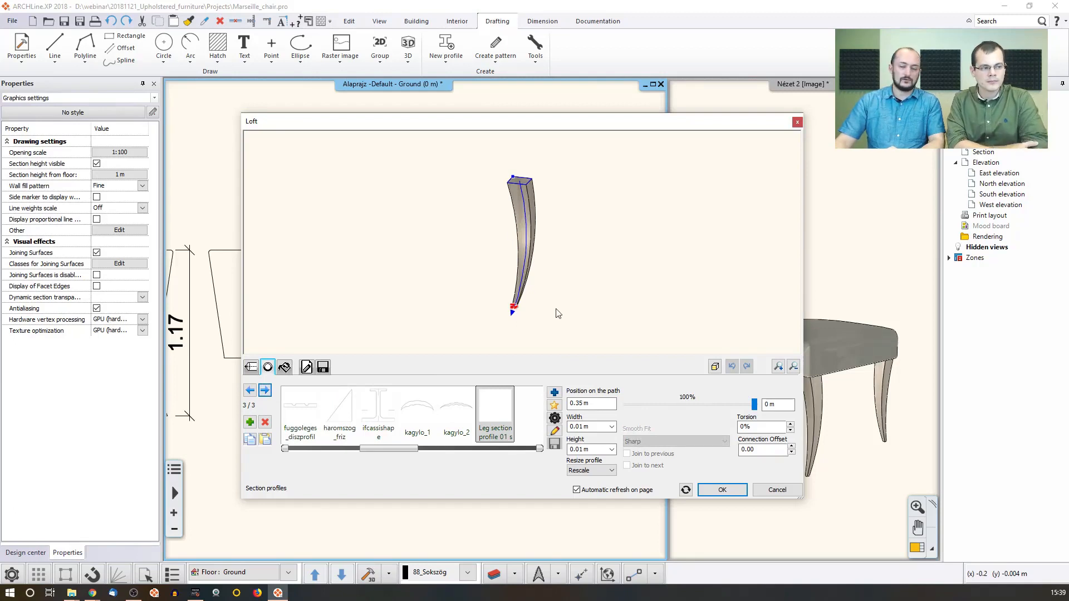
pyautogui.click(715, 489)
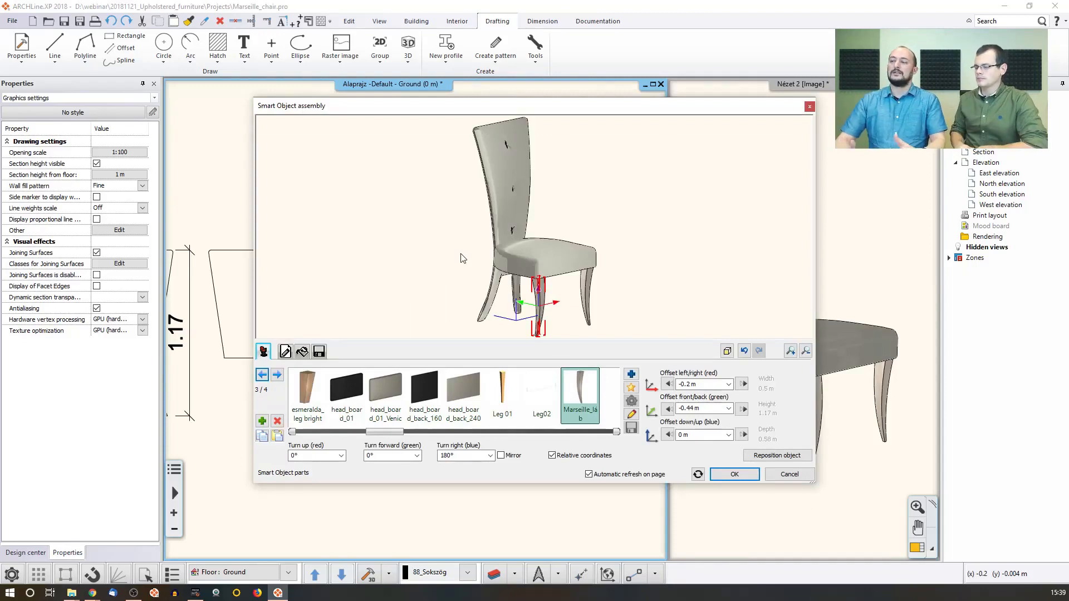
# Go through the assembled parts of the chair one by one and show the library saving options for the whole chair.
pyautogui.click(552, 259)
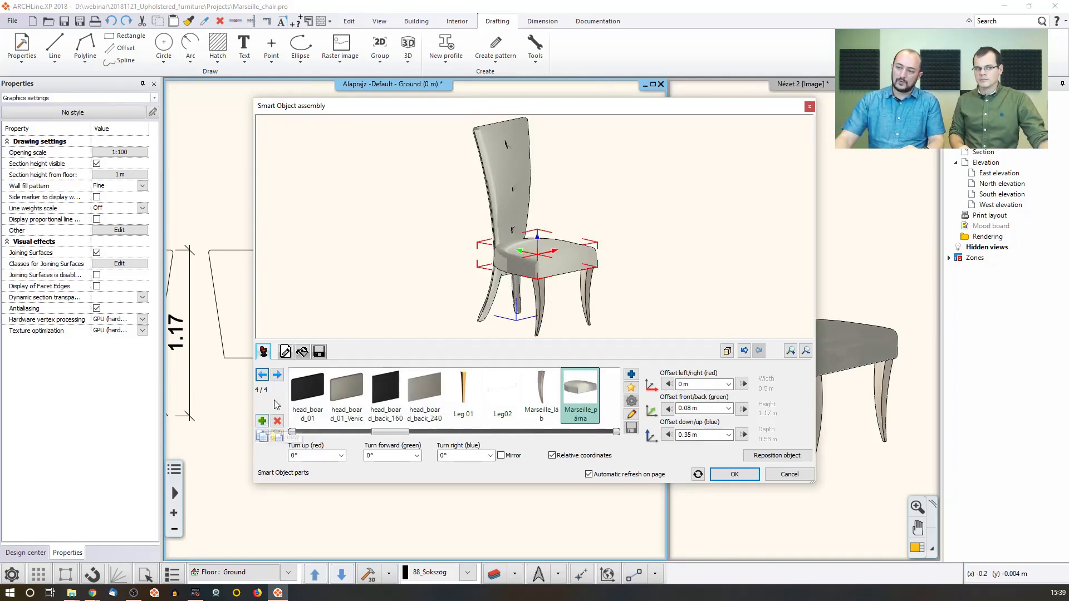
pyautogui.click(278, 375)
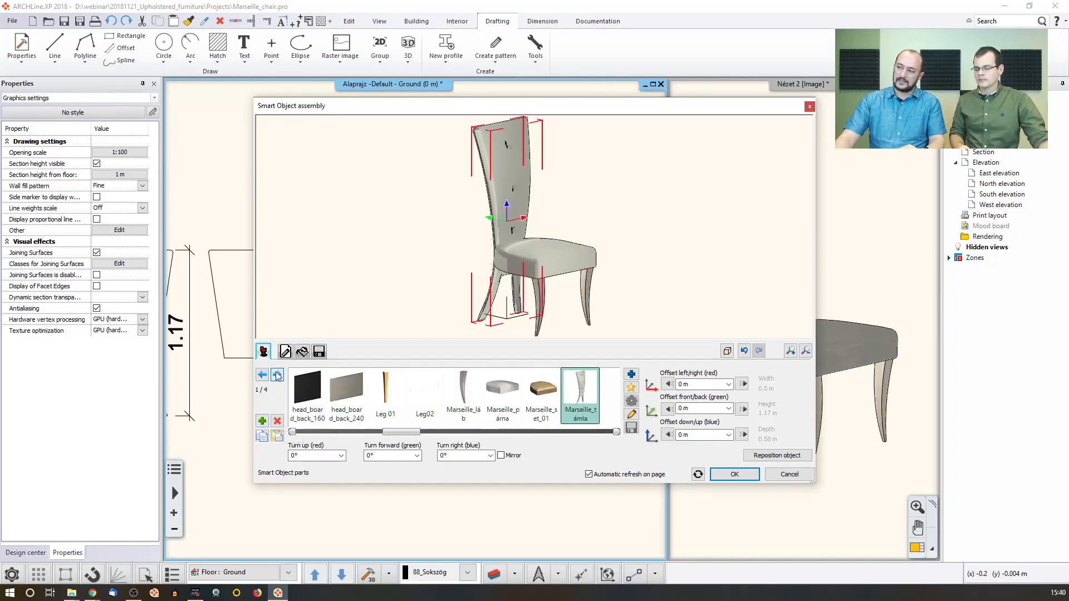
pyautogui.click(278, 375)
pyautogui.click(278, 375)
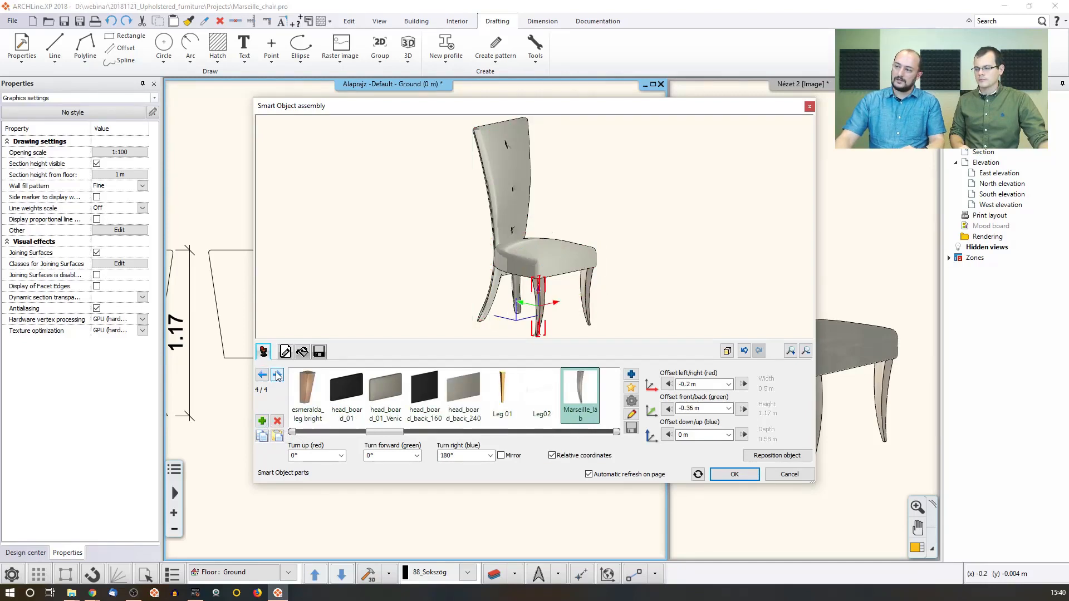
pyautogui.click(277, 375)
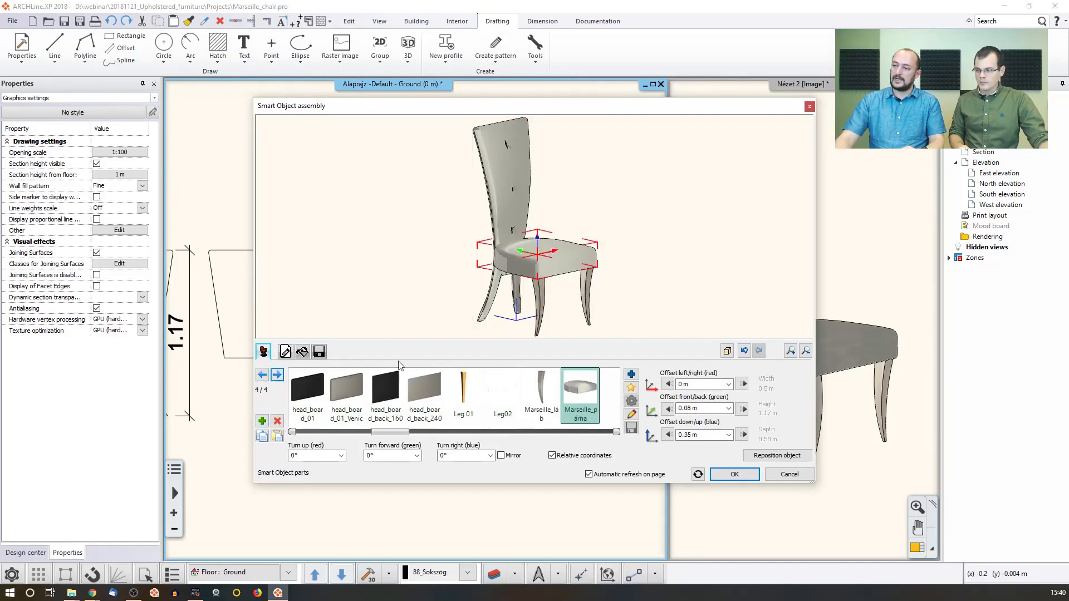
pyautogui.click(319, 351)
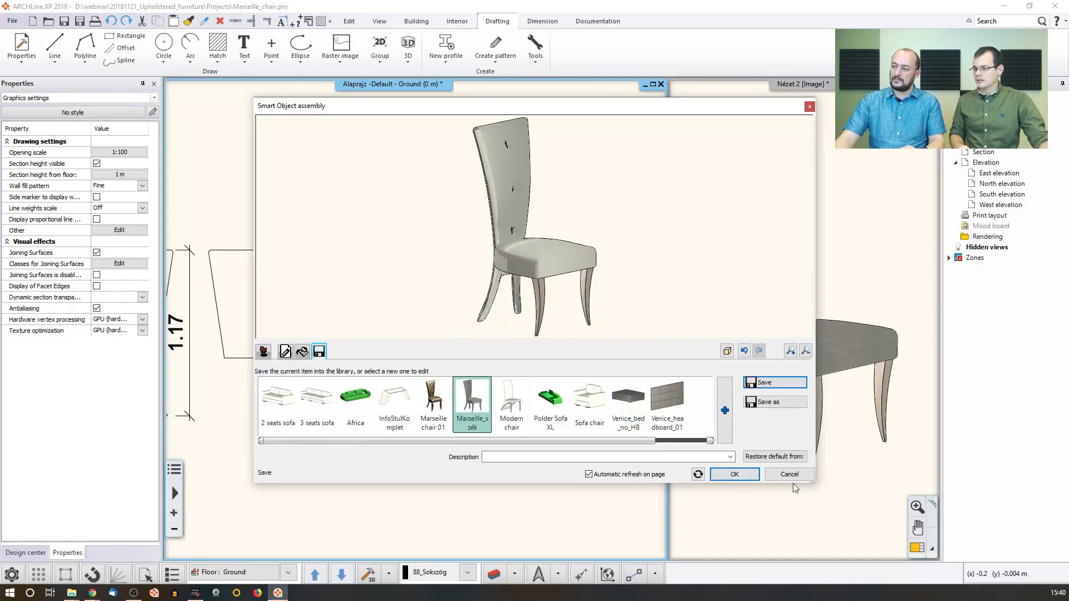